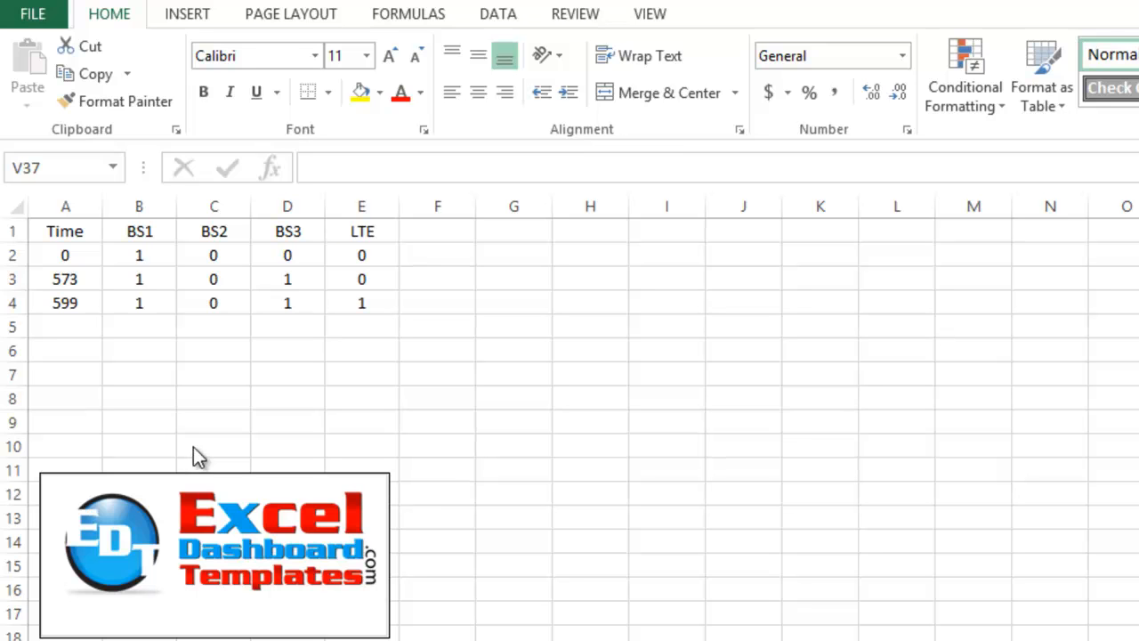
# - Highlight cells D3 and E4 with a yellow fill
pyautogui.click(198, 375)
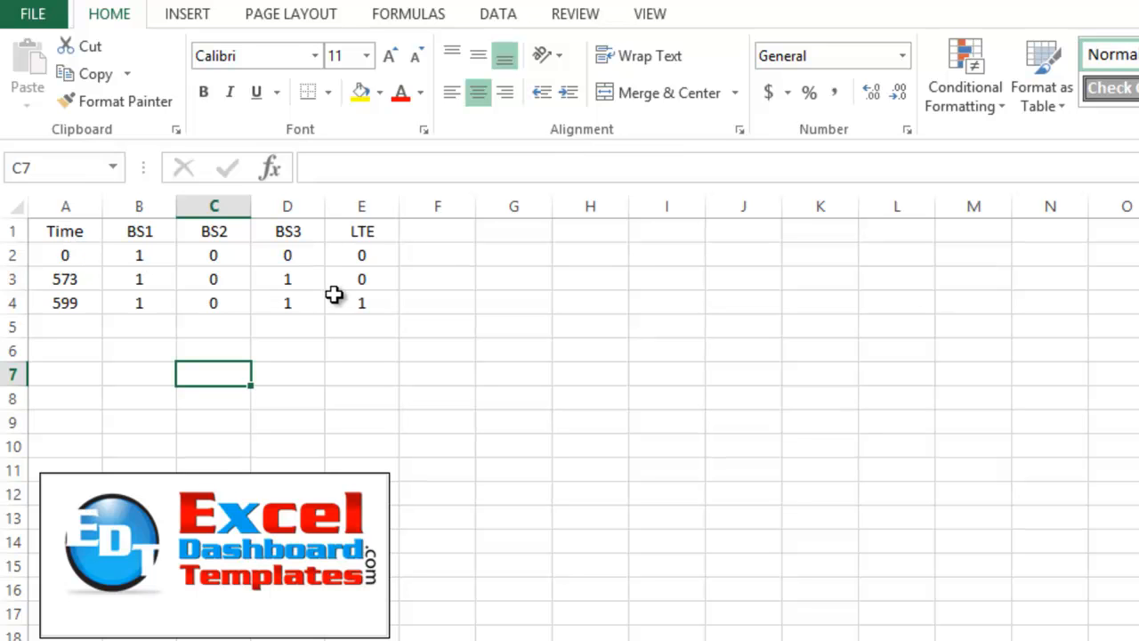
pyautogui.click(300, 279)
pyautogui.click(360, 92)
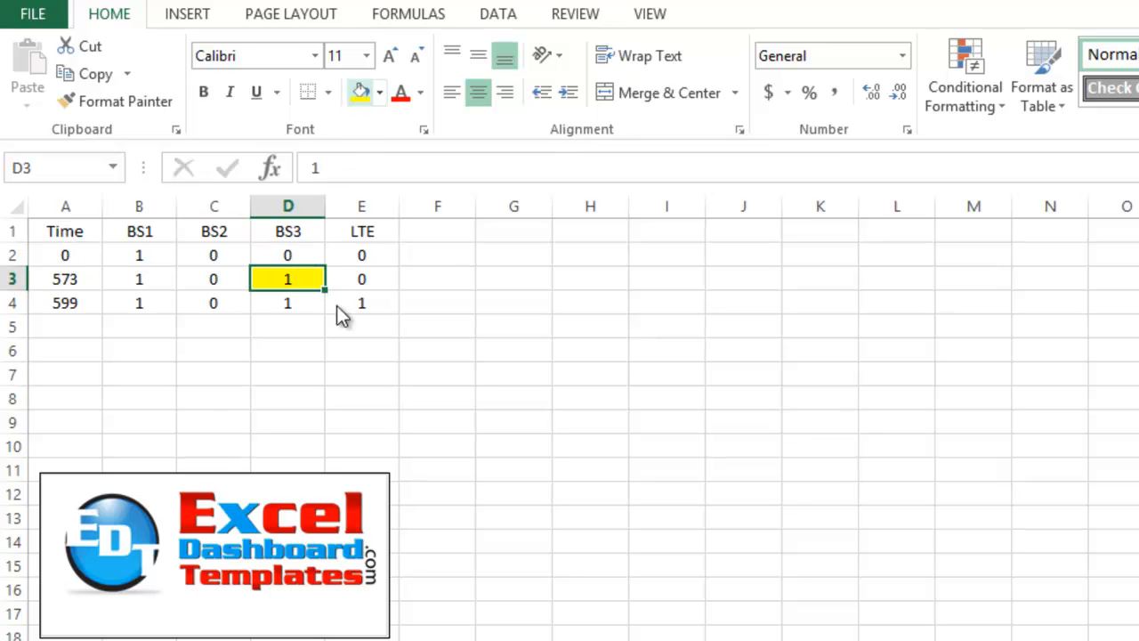
pyautogui.click(353, 302)
pyautogui.click(359, 91)
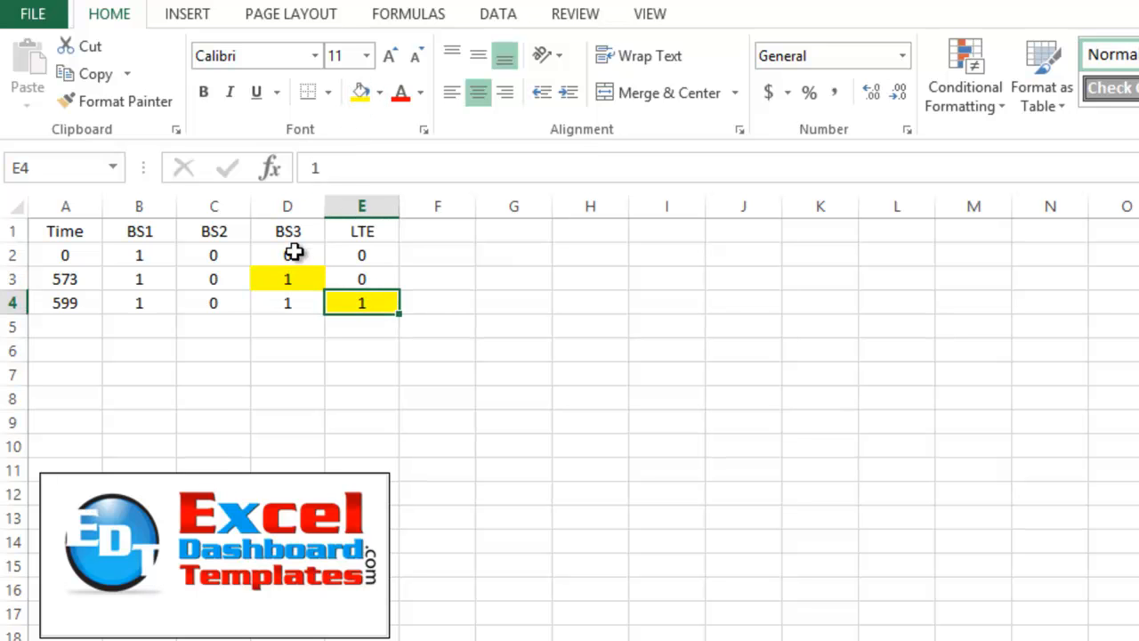
# - Examine the Time column and the BS1, BS2, BS3 and LTE columns to see when each state changes
pyautogui.click(244, 307)
pyautogui.moveTo(46, 234); pyautogui.dragTo(62, 303)
pyautogui.moveTo(148, 232); pyautogui.dragTo(354, 304)
pyautogui.click(71, 262)
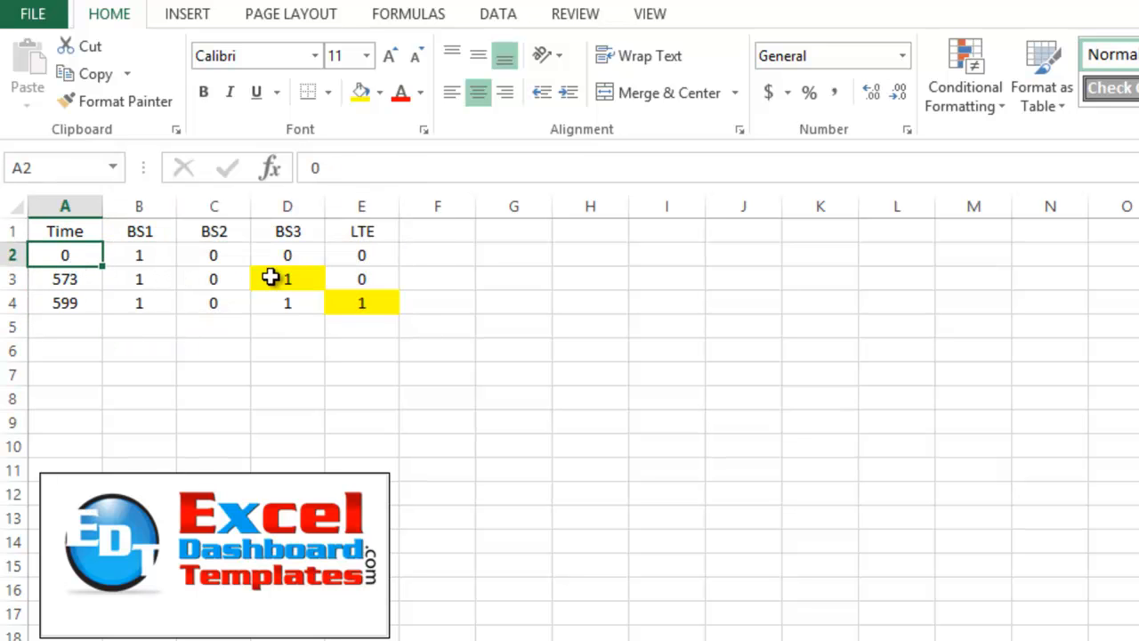
pyautogui.click(275, 232)
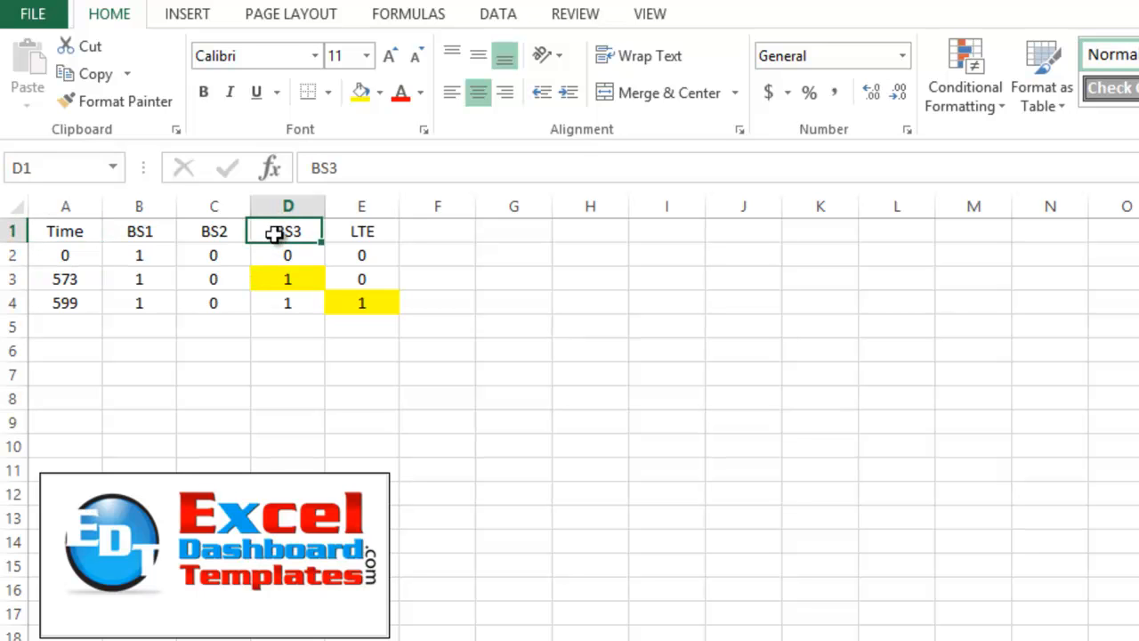
pyautogui.click(290, 278)
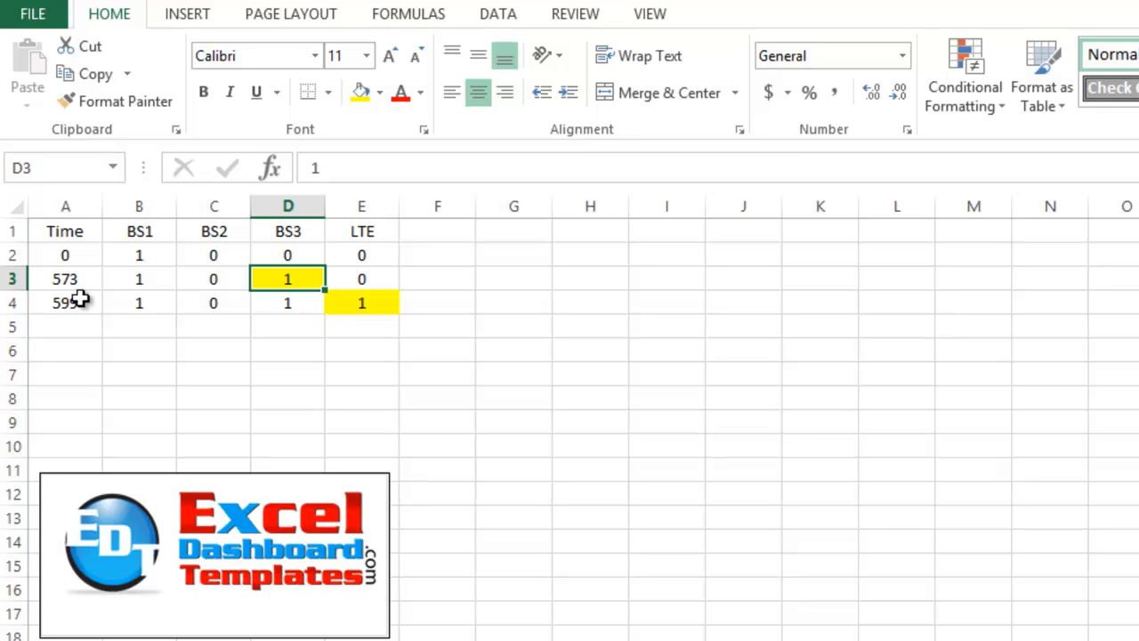
pyautogui.click(381, 305)
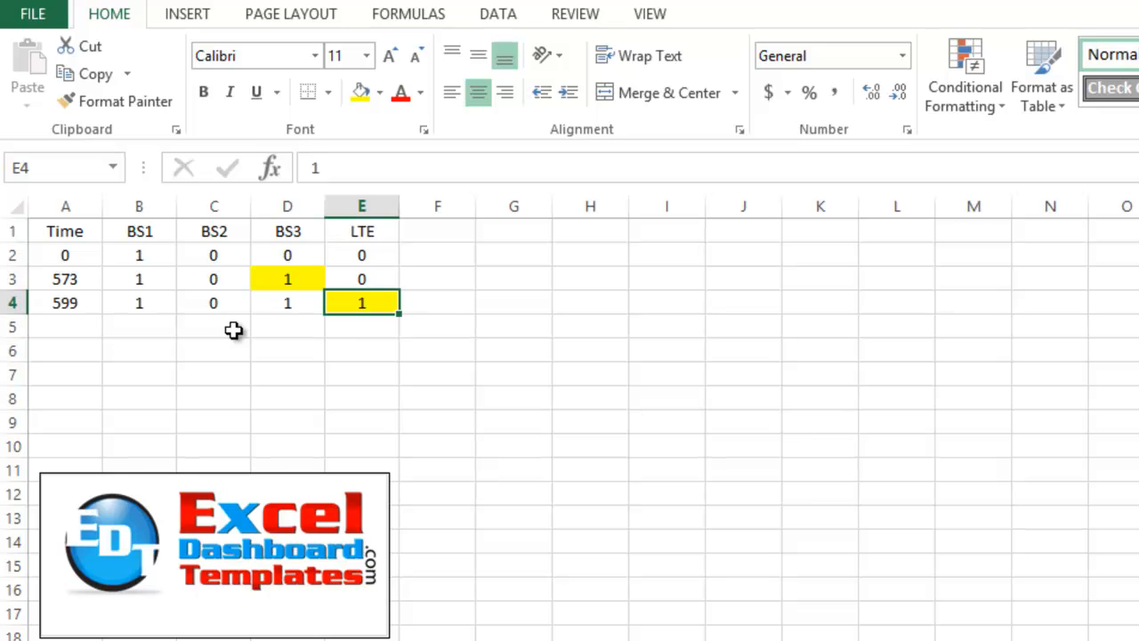
pyautogui.click(394, 358)
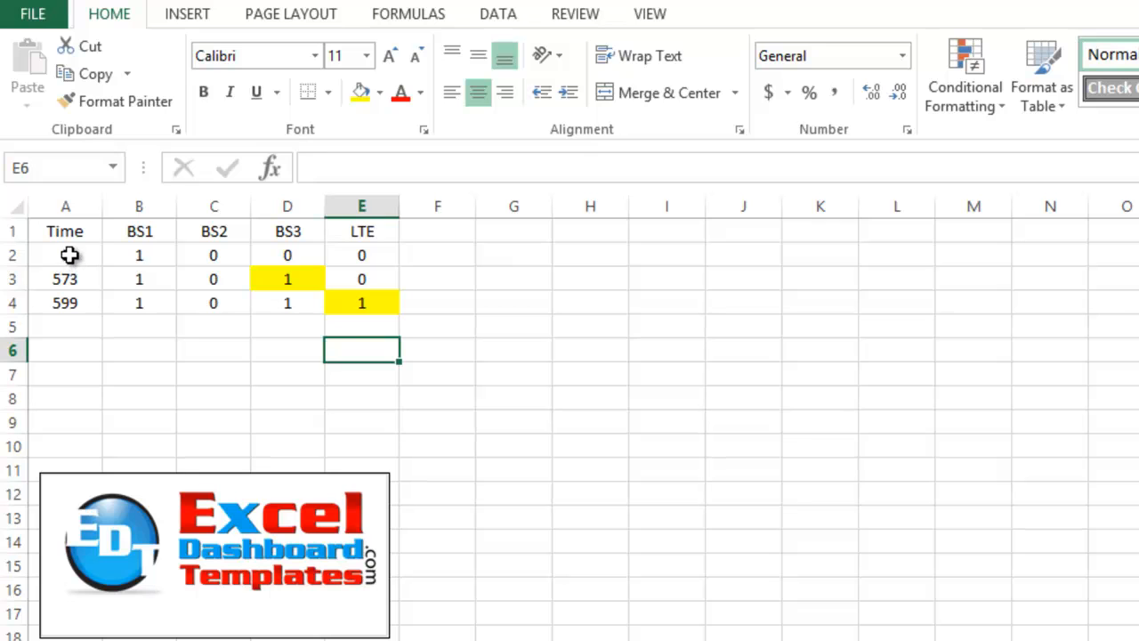
pyautogui.moveTo(68, 233); pyautogui.dragTo(71, 304)
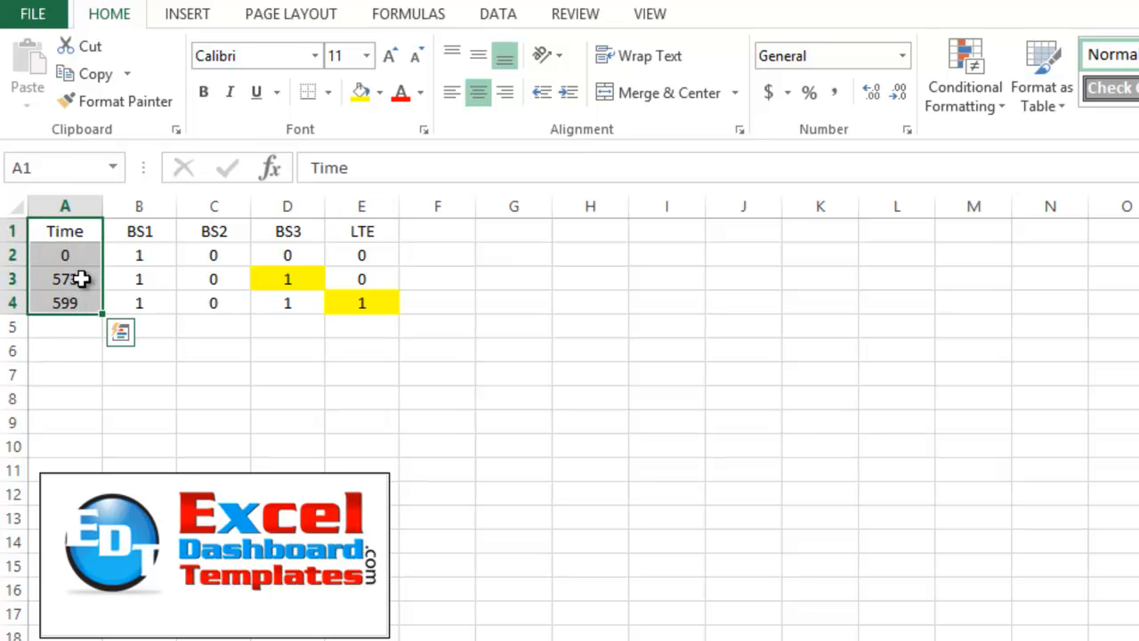
pyautogui.click(207, 301)
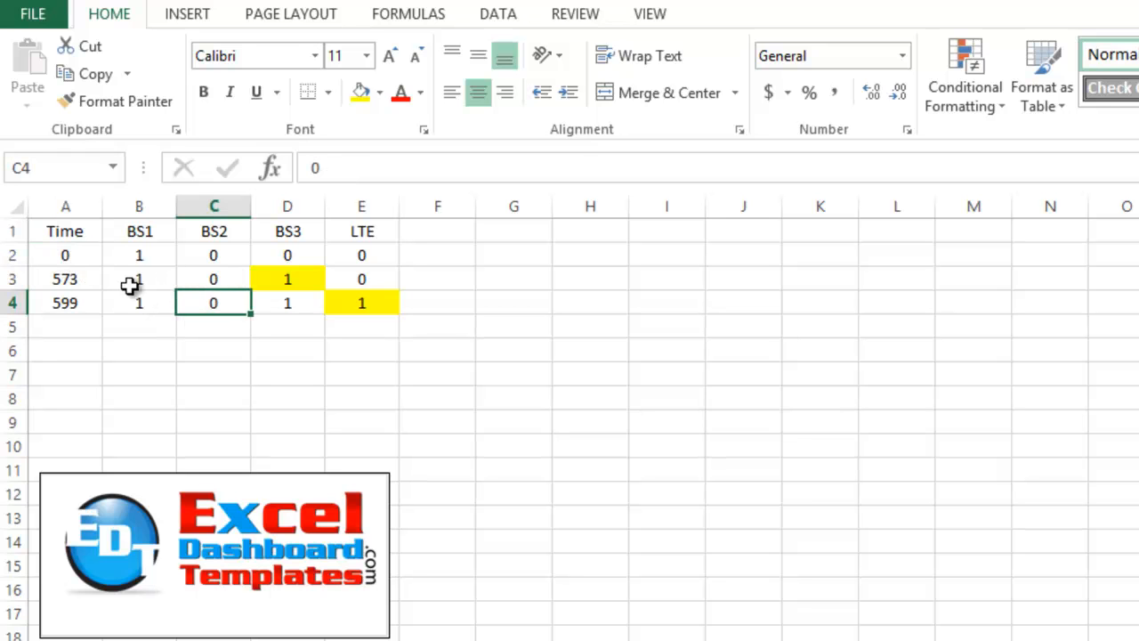
pyautogui.click(67, 234)
pyautogui.click(66, 254)
pyautogui.click(80, 278)
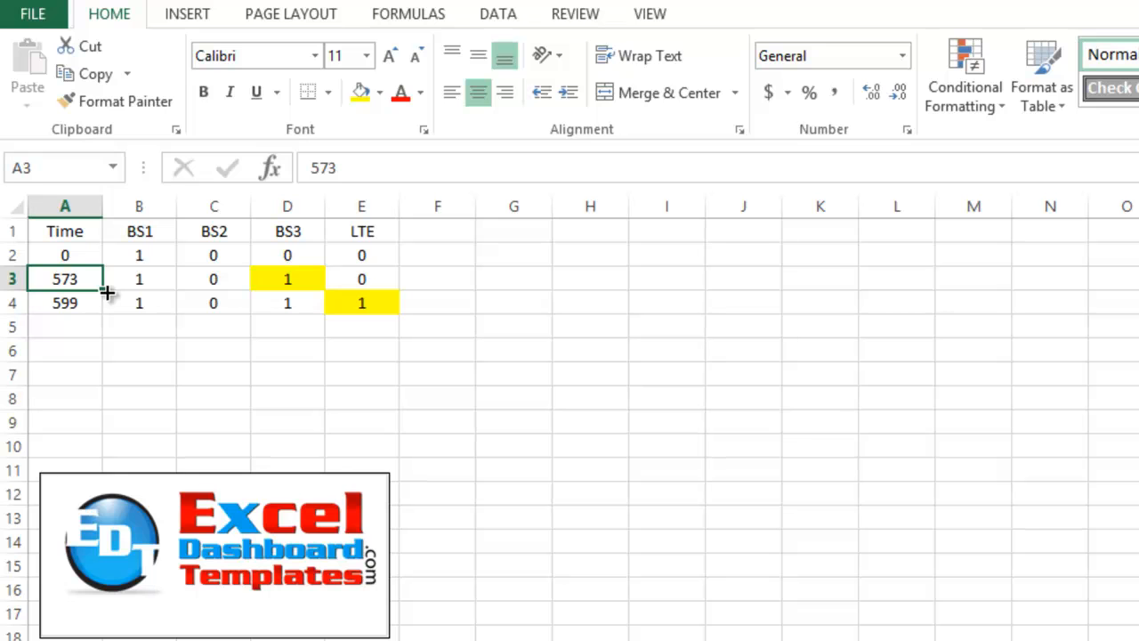
pyautogui.click(80, 306)
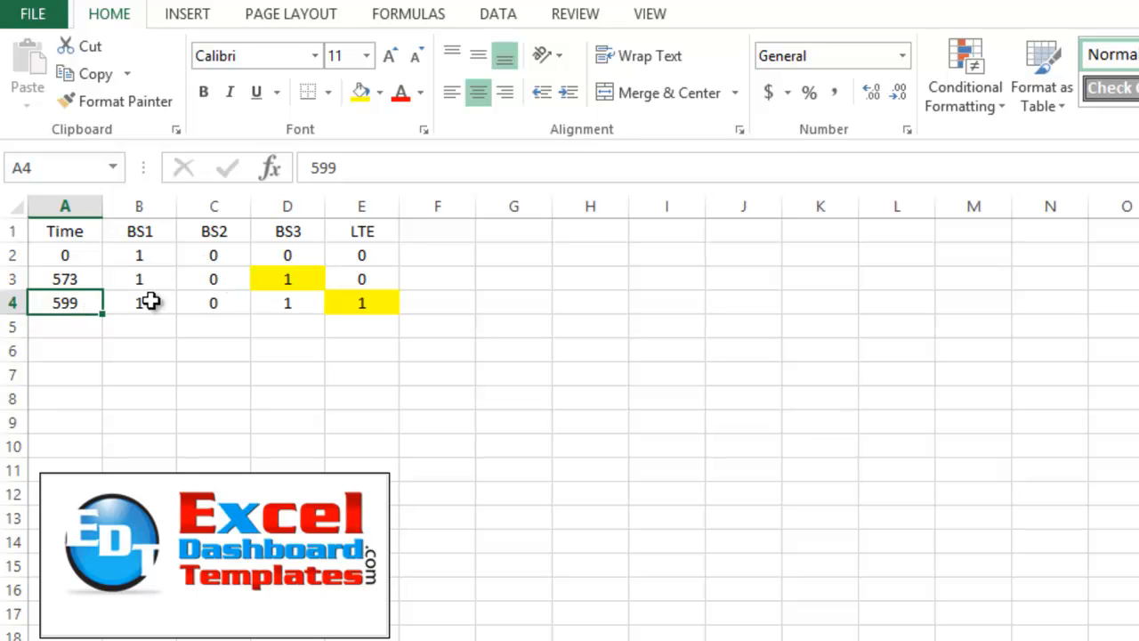
# - Undo the yellow fills on cells D3 and E4
pyautogui.moveTo(89, 258); pyautogui.dragTo(93, 304)
pyautogui.hotkey('ctrl', 'z')
pyautogui.hotkey('ctrl', 'z')
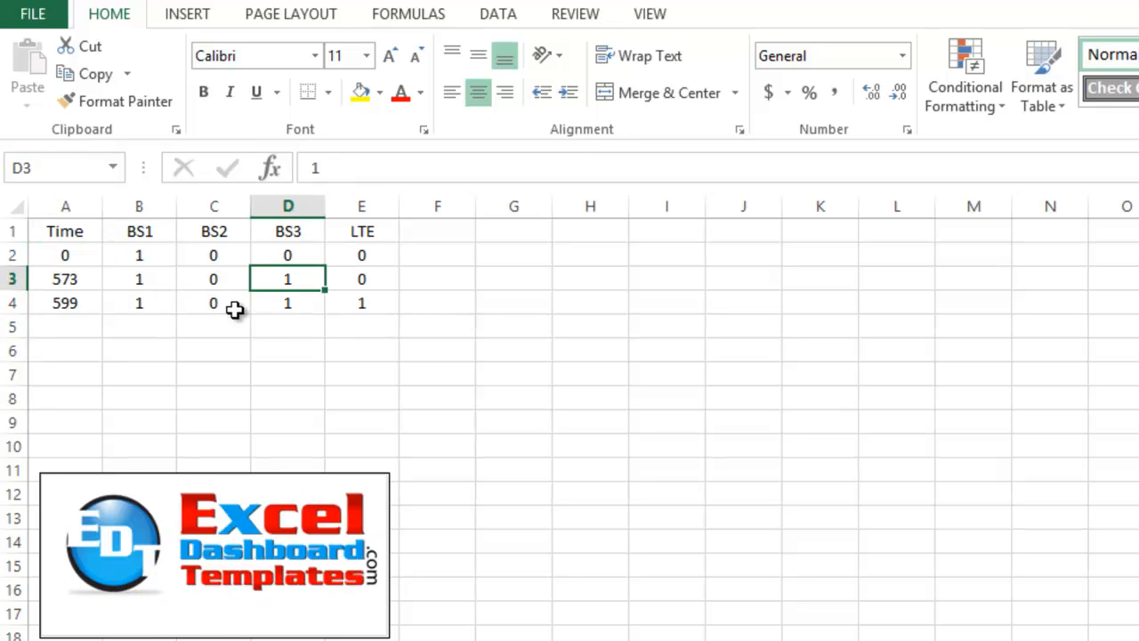
pyautogui.click(303, 349)
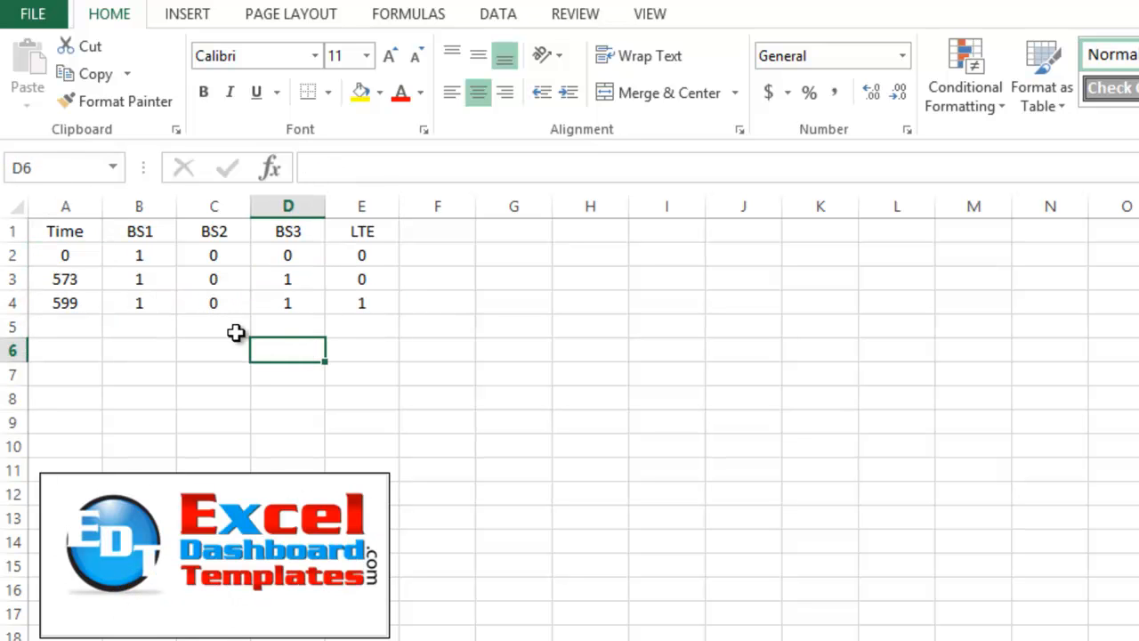
# - Clear the Time heading in A1, insert a clustered column chart from A1:E4 and place it beside the data
pyautogui.click(89, 232)
pyautogui.press('Delete')
pyautogui.moveTo(76, 221); pyautogui.dragTo(361, 302)
pyautogui.click(205, 14)
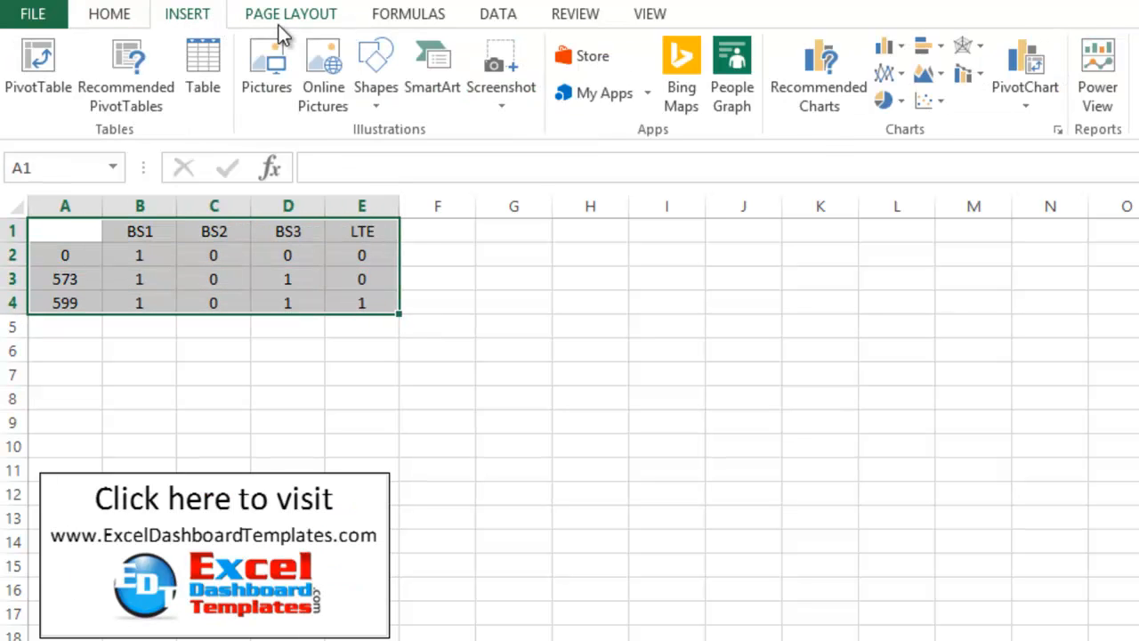
pyautogui.click(886, 73)
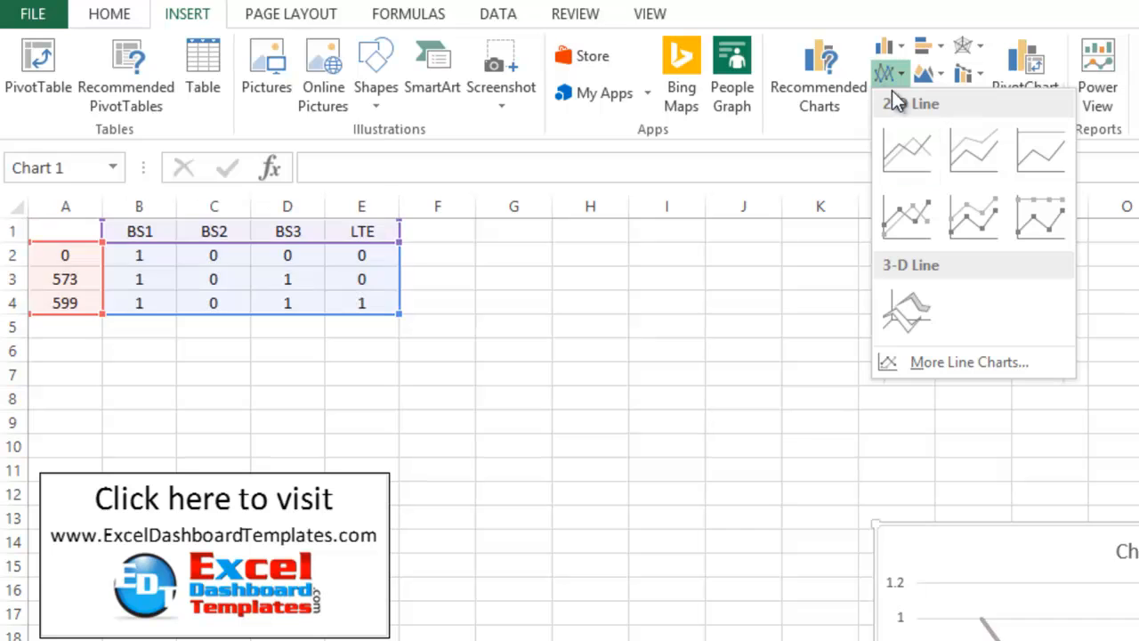
pyautogui.click(887, 47)
pyautogui.click(904, 115)
pyautogui.moveTo(1038, 534); pyautogui.dragTo(603, 246)
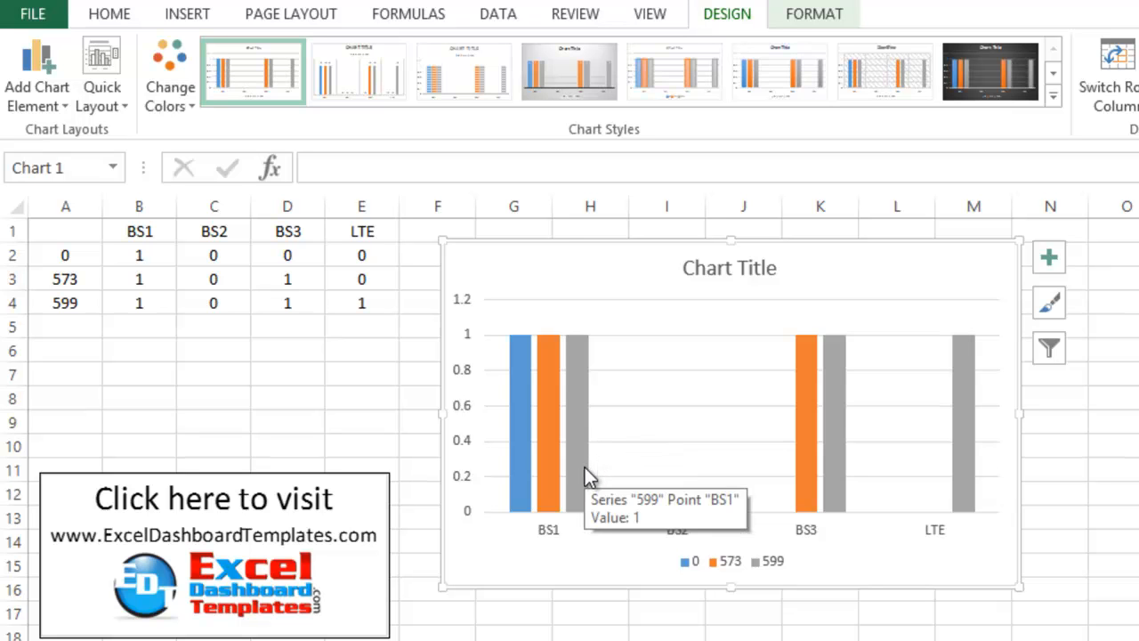
# - Switch the chart's rows and columns so the time values form the horizontal axis, and inspect the resulting columns
pyautogui.click(1113, 105)
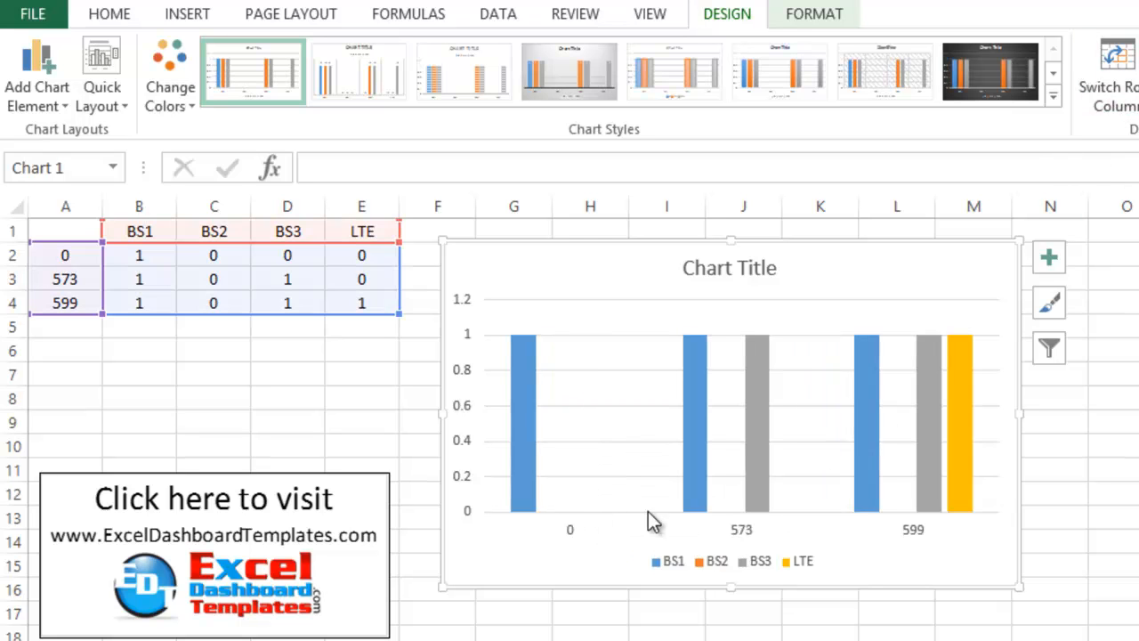
pyautogui.click(570, 534)
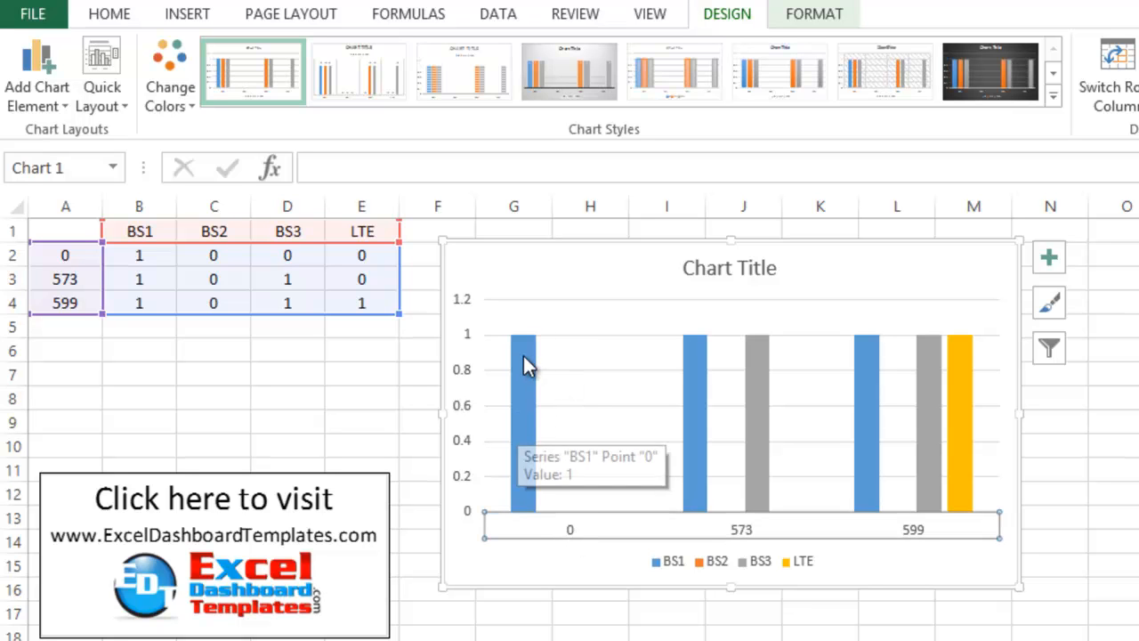
pyautogui.moveTo(535, 451)
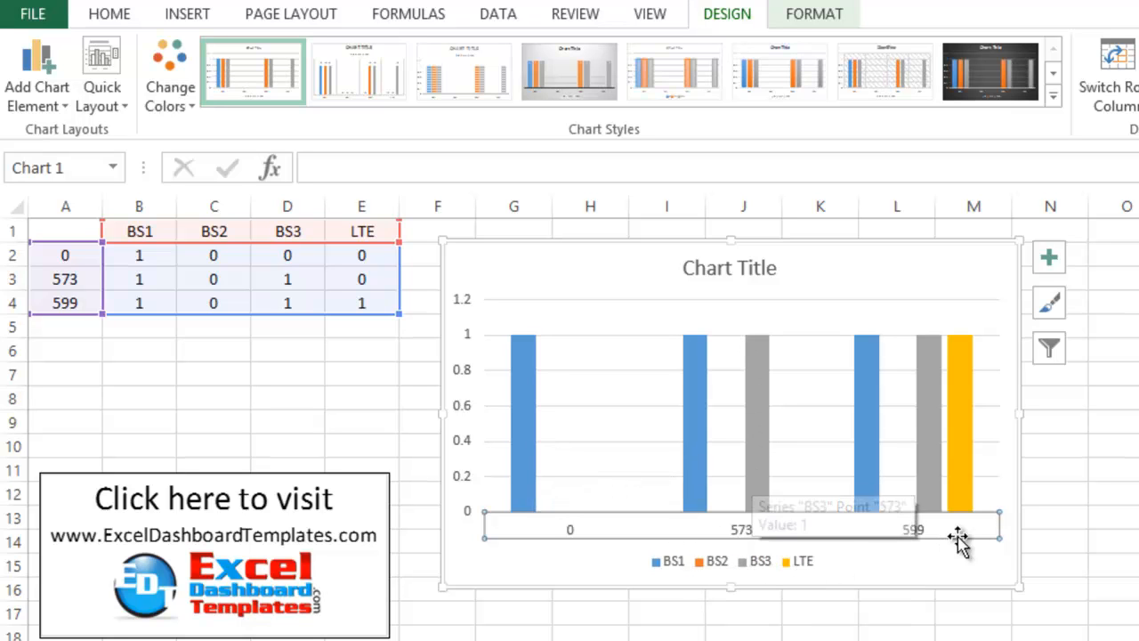
pyautogui.moveTo(961, 412)
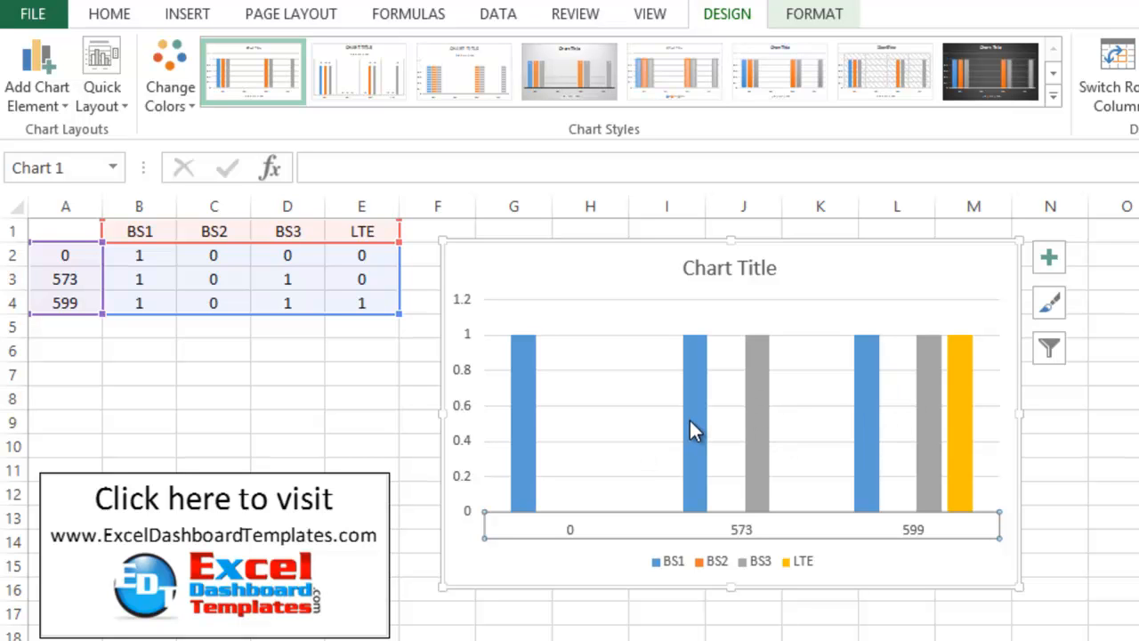
pyautogui.moveTo(691, 422)
# - Change the chart type from clustered column to a 2-D line chart
pyautogui.moveTo(1138, 312); pyautogui.dragTo(755, 250)
pyautogui.click(587, 418)
pyautogui.moveTo(707, 476)
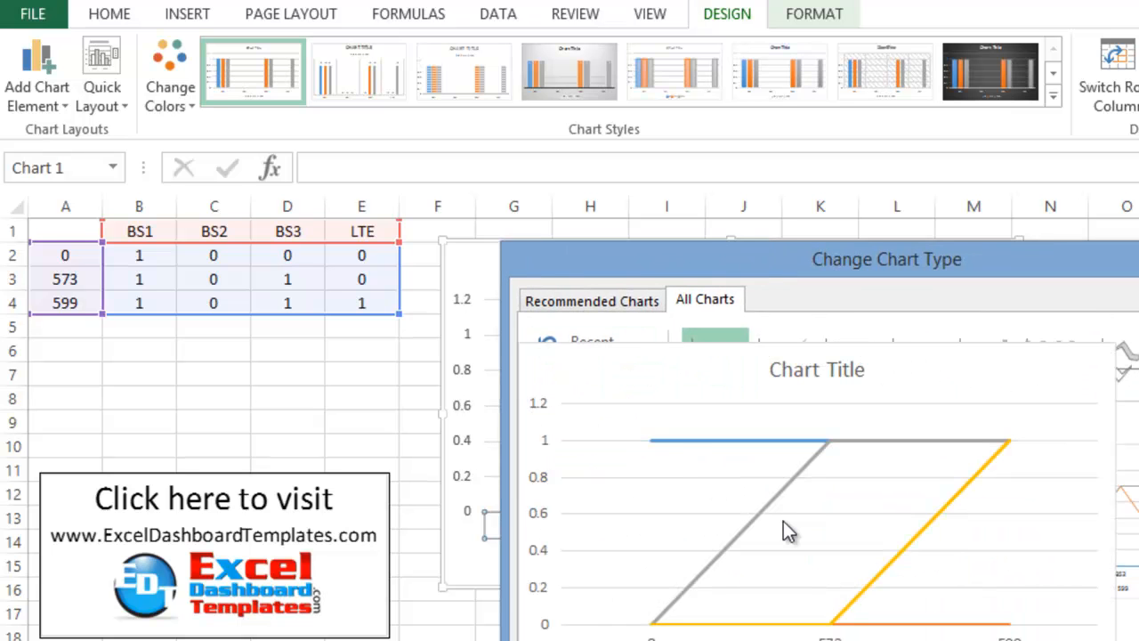
pyautogui.click(1068, 640)
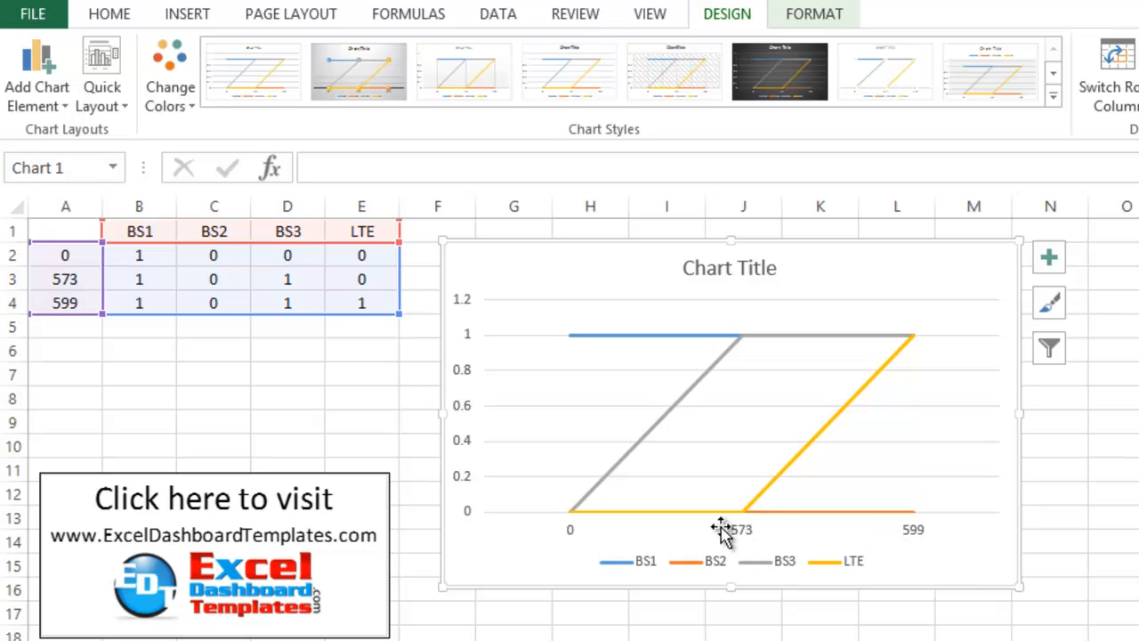
# - Delete the BS3, BS1 and BS2 series from the line chart, keeping only LTE
pyautogui.click(648, 439)
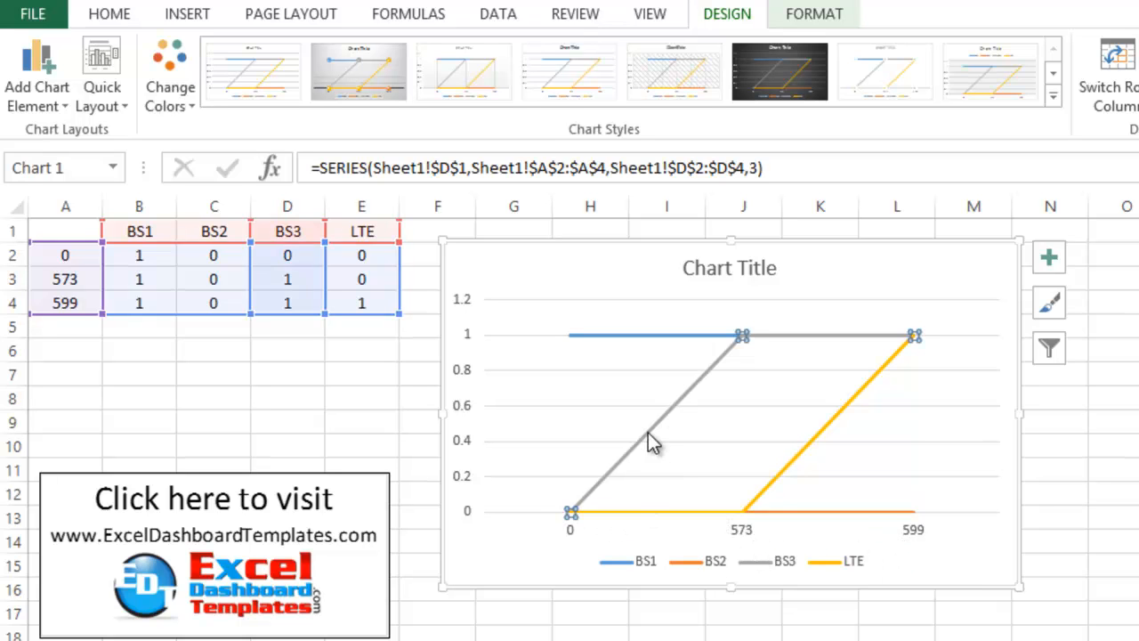
pyautogui.press('Delete')
pyautogui.click(671, 338)
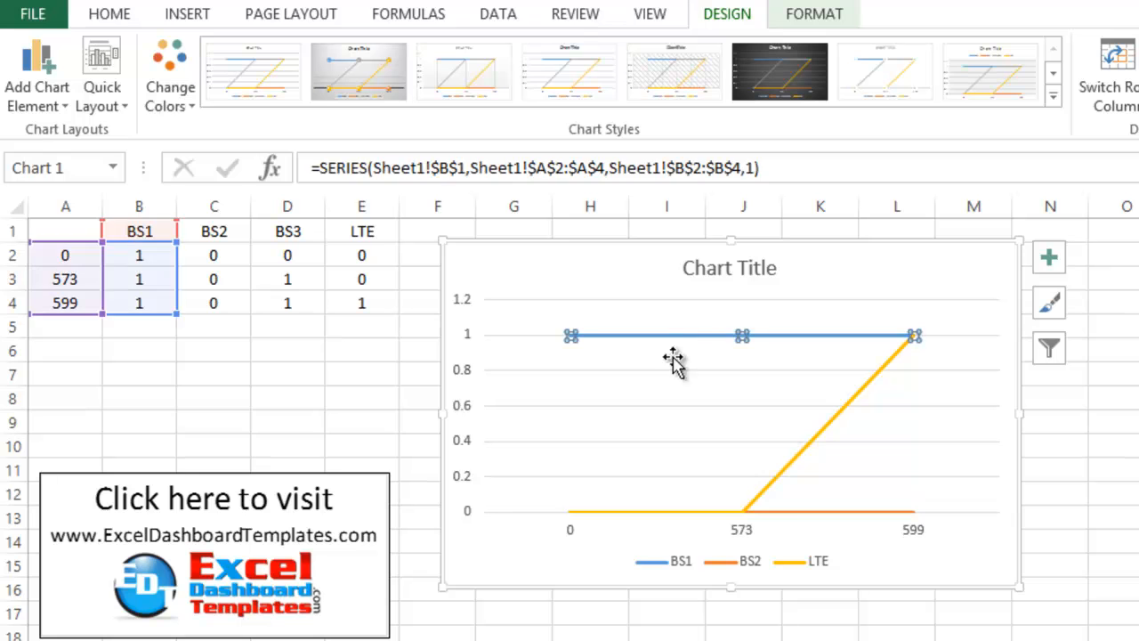
pyautogui.press('Delete')
pyautogui.click(786, 513)
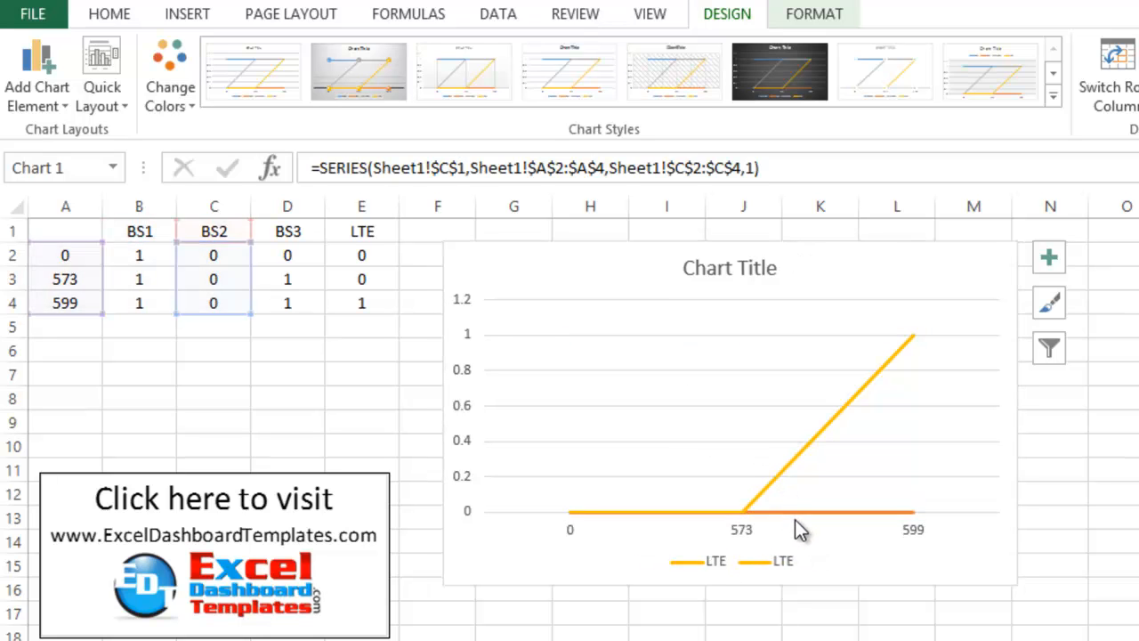
pyautogui.press('Delete')
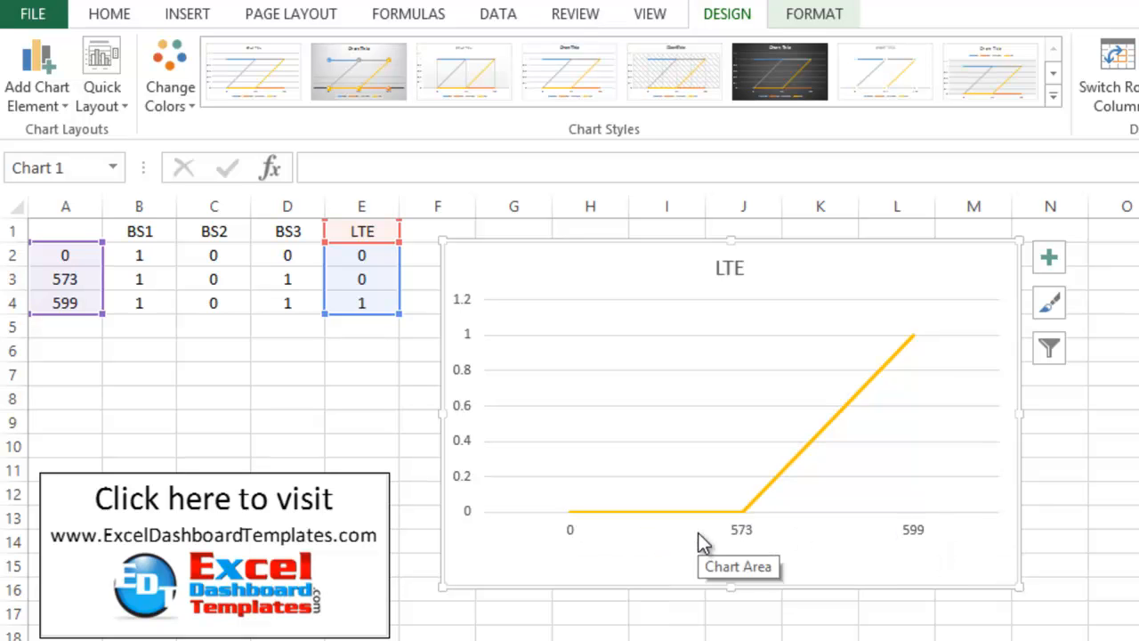
# - Delete the whole chart and re-enter the heading Time in cell A1
pyautogui.press('Delete')
pyautogui.click(729, 379)
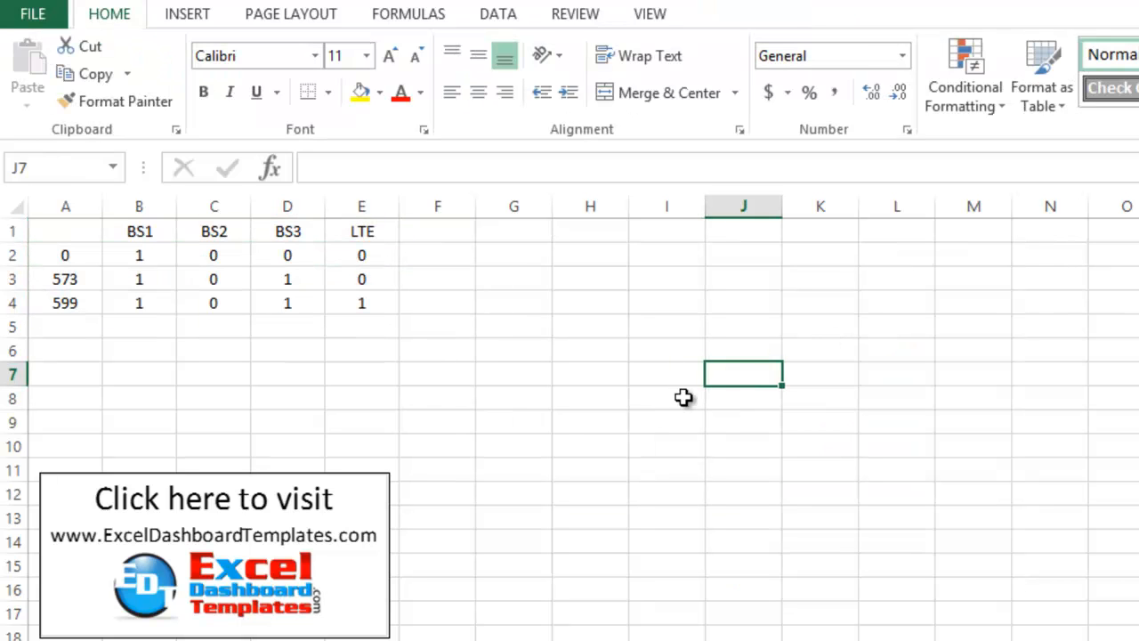
pyautogui.click(584, 418)
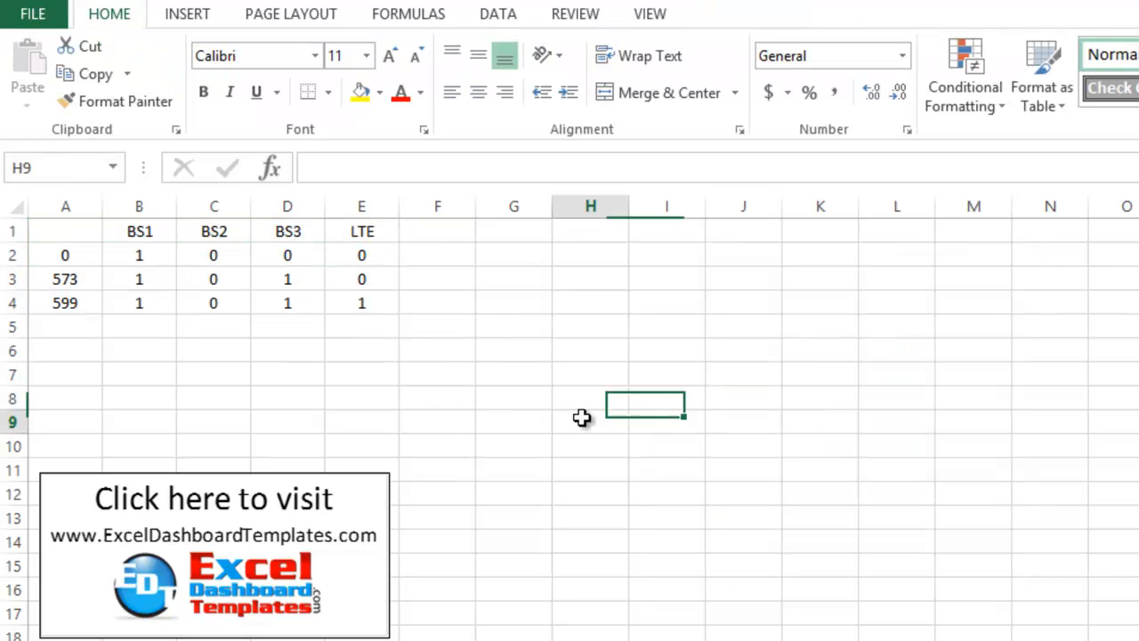
pyautogui.click(81, 231)
pyautogui.write('Time')
pyautogui.press('Return')
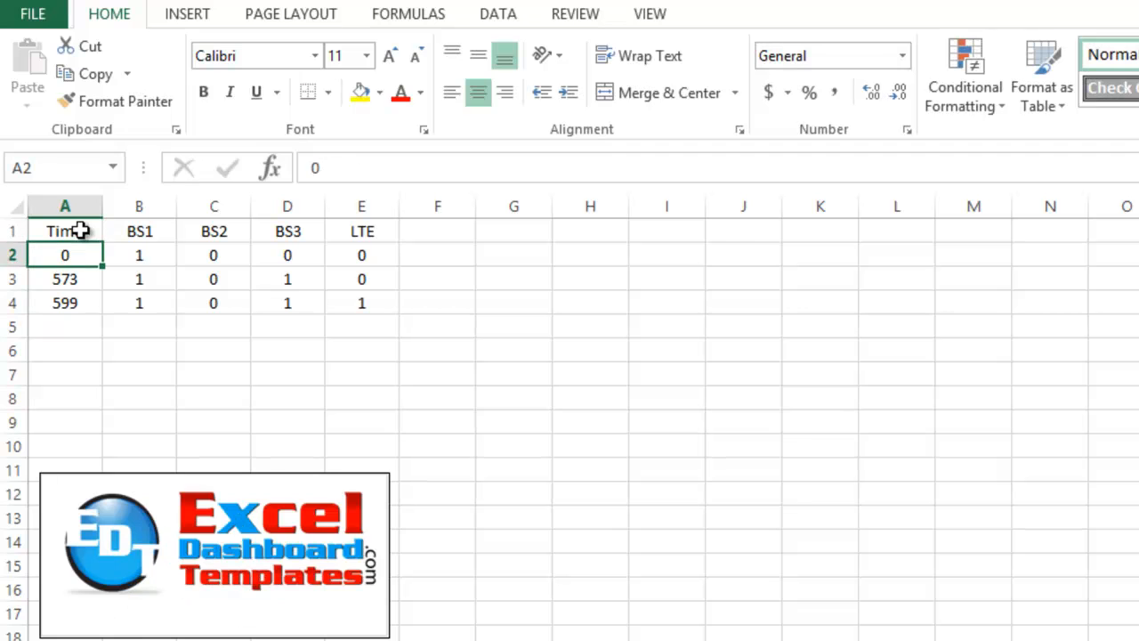
# - Copy the data rows A2:E4 and paste the duplicate directly below, starting at cell A5
pyautogui.click(93, 279)
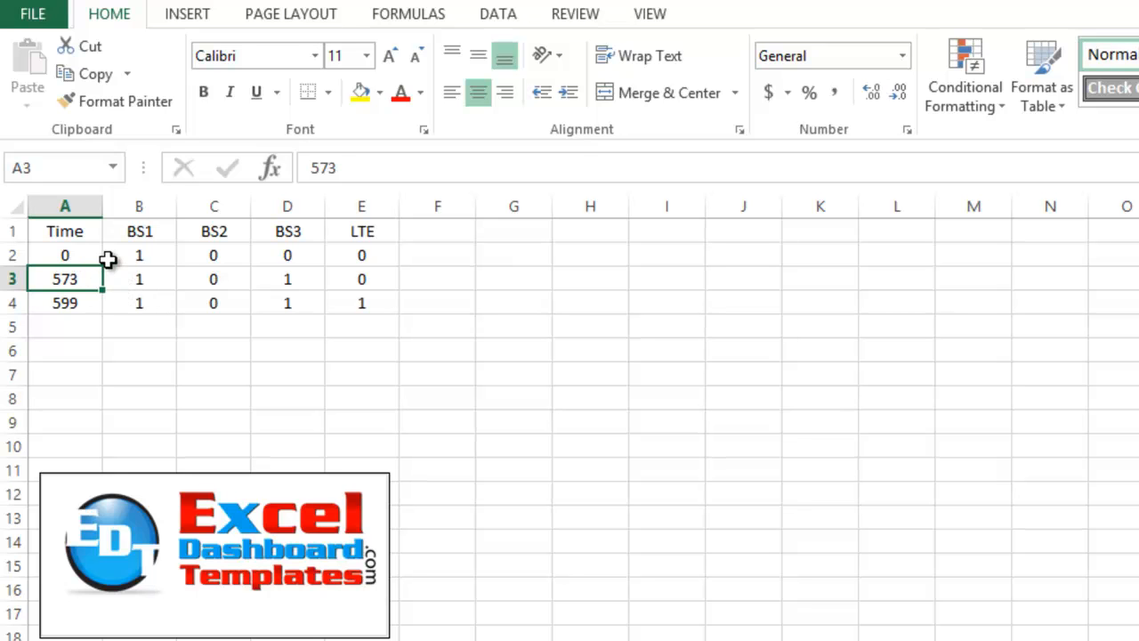
pyautogui.moveTo(90, 255); pyautogui.dragTo(376, 300)
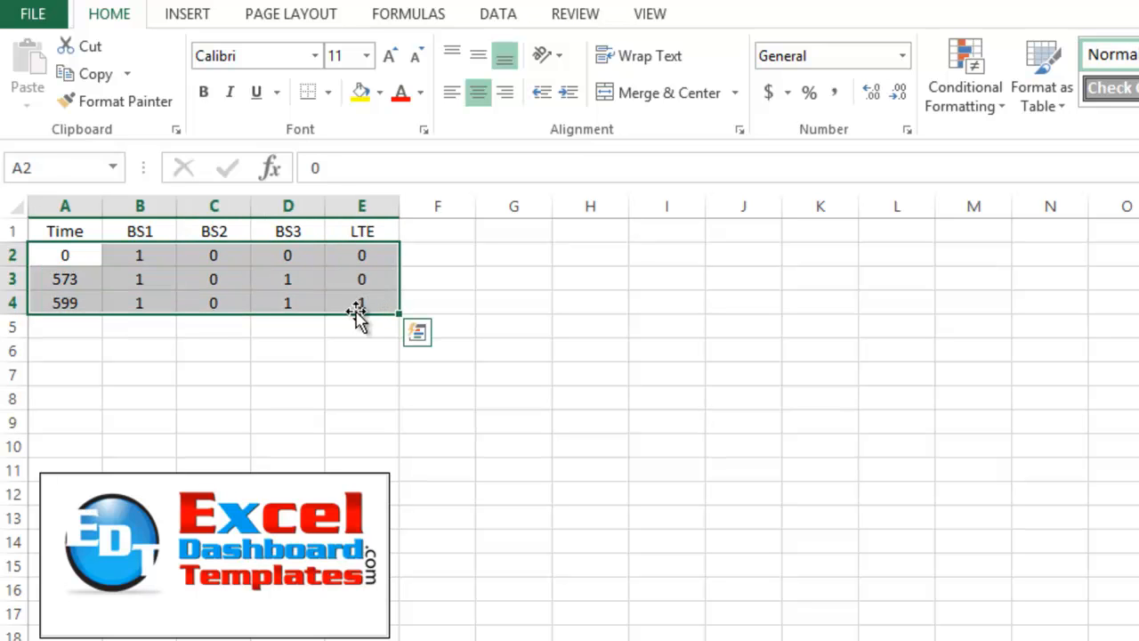
pyautogui.hotkey('ctrl', 'c')
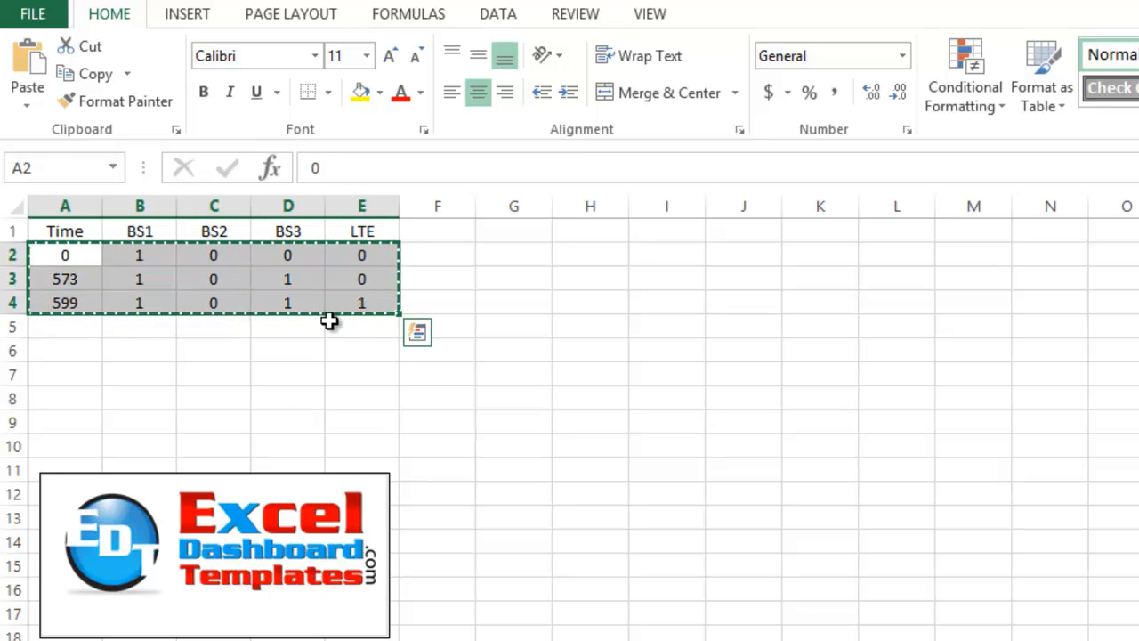
pyautogui.click(84, 326)
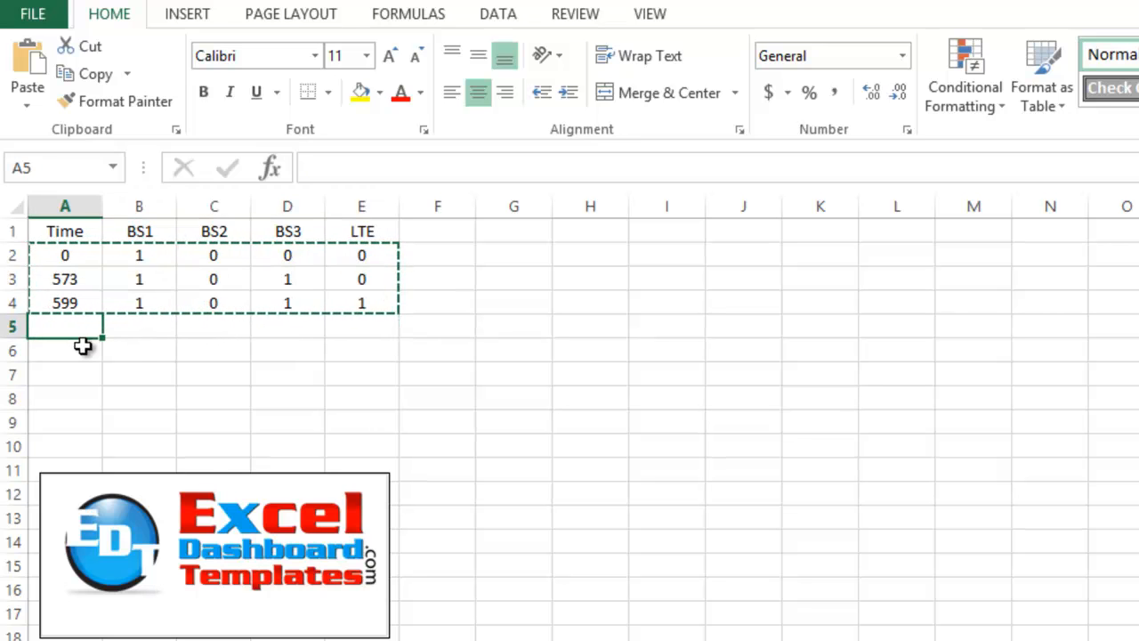
pyautogui.hotkey('ctrl', 'v')
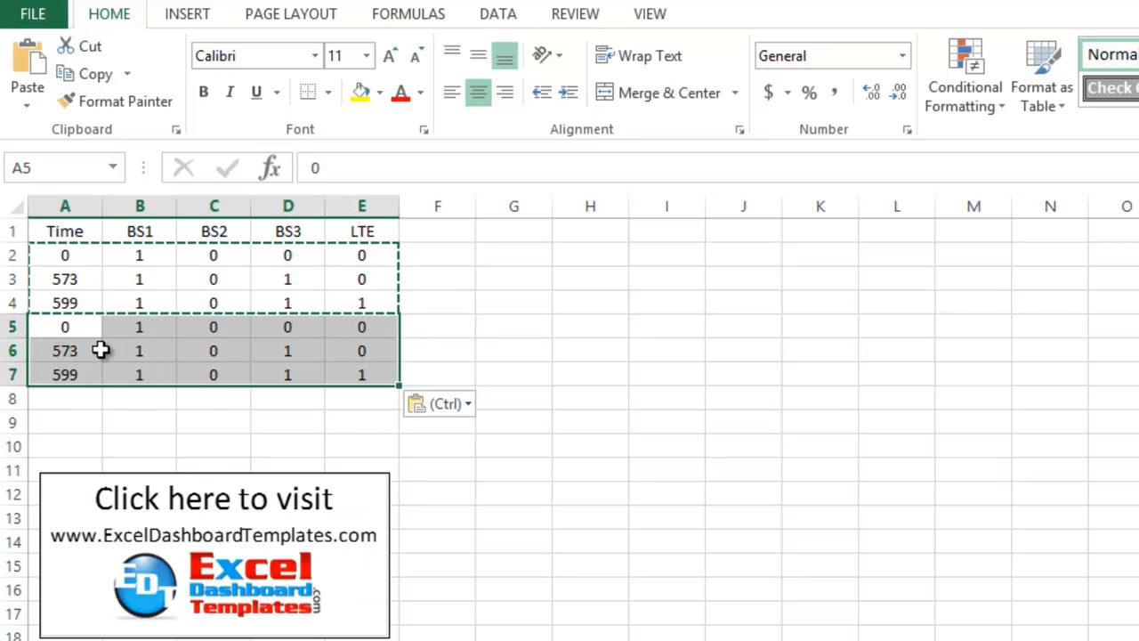
# - Highlight cell A2 and the range B4:E4 with a yellow fill
pyautogui.press('Escape')
pyautogui.click(101, 352)
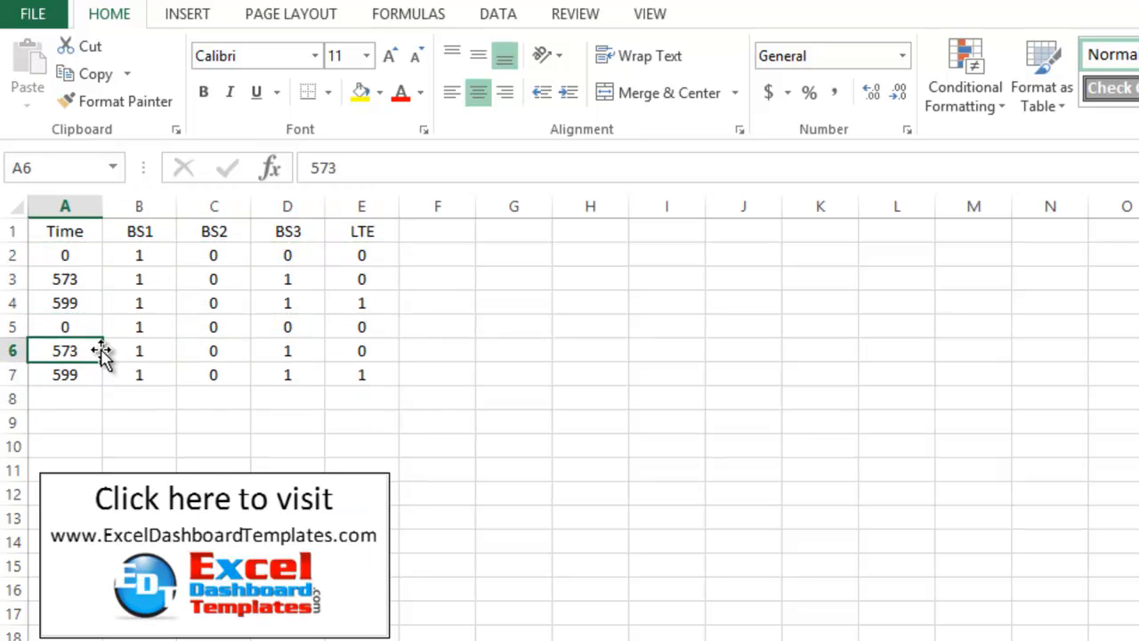
pyautogui.click(86, 256)
pyautogui.click(360, 92)
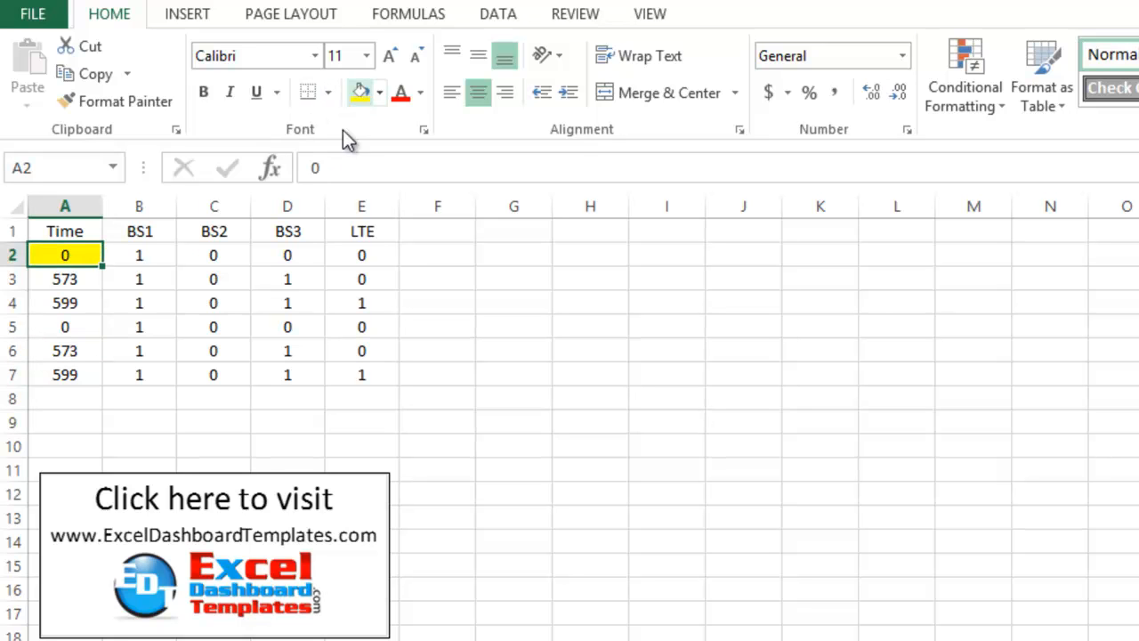
pyautogui.moveTo(163, 300); pyautogui.dragTo(359, 299)
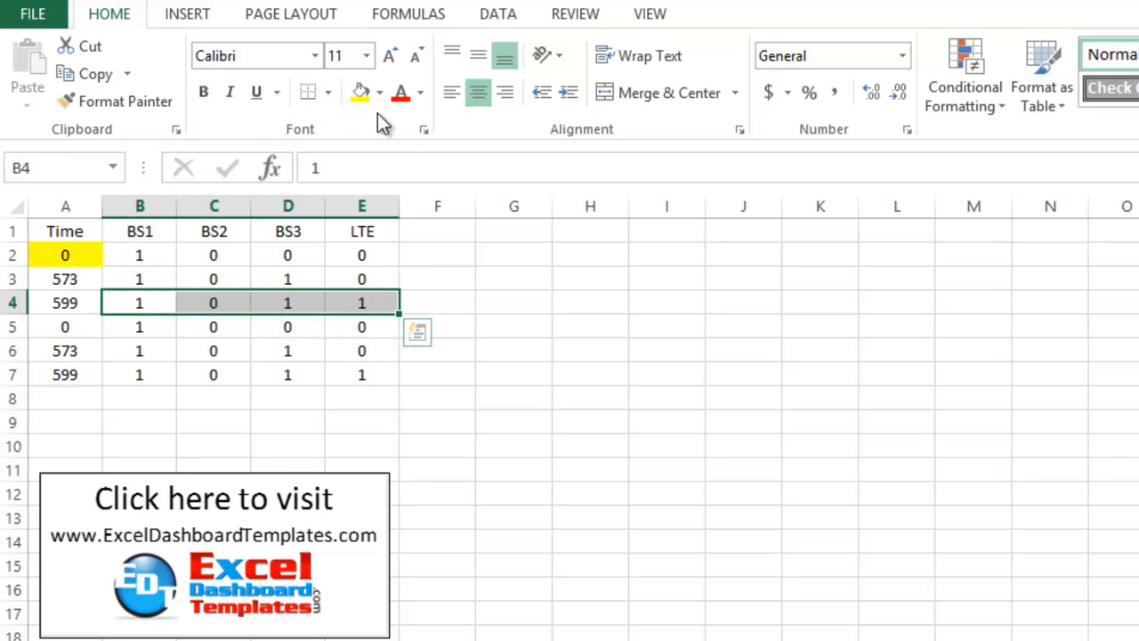
pyautogui.click(361, 92)
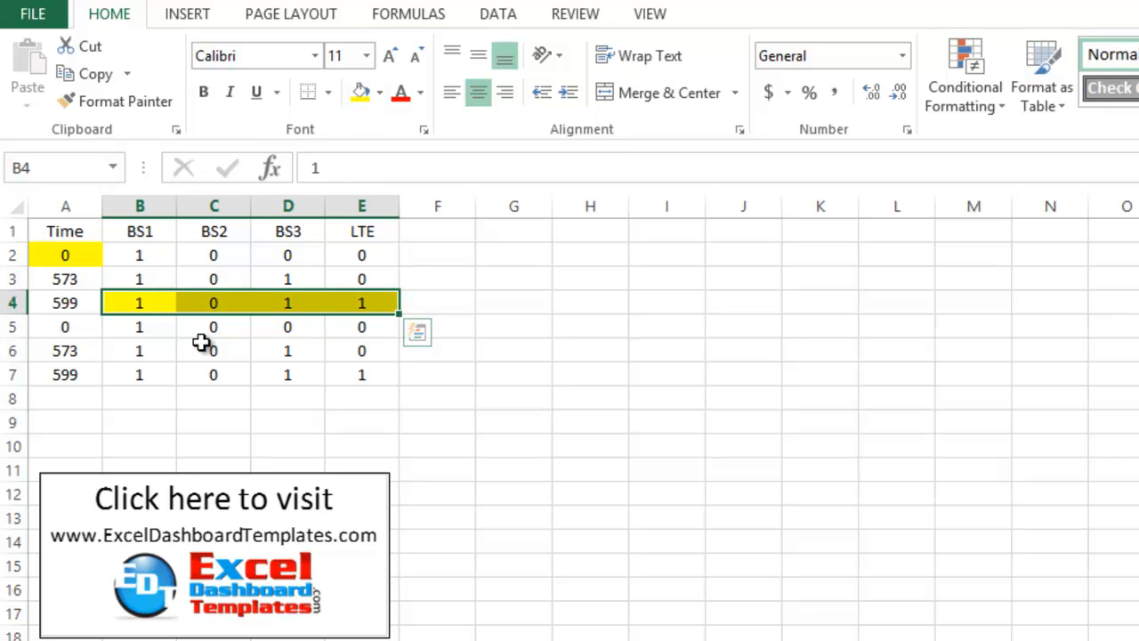
pyautogui.click(71, 258)
pyautogui.moveTo(137, 306); pyautogui.dragTo(356, 303)
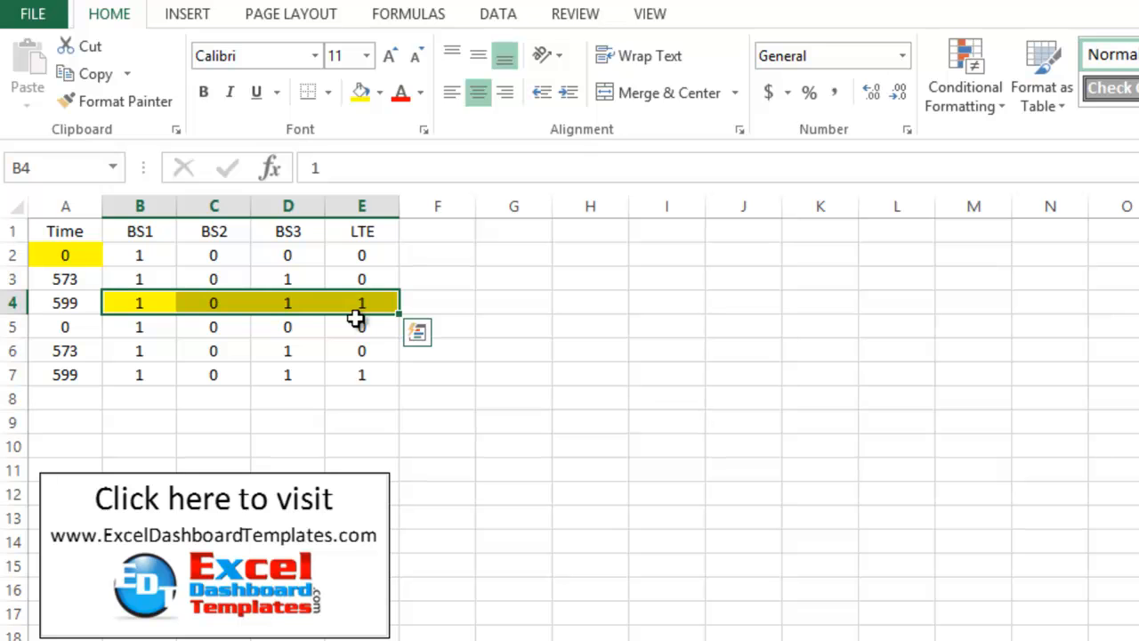
pyautogui.moveTo(89, 255); pyautogui.dragTo(351, 302)
pyautogui.click(294, 352)
pyautogui.moveTo(80, 328); pyautogui.dragTo(343, 369)
pyautogui.click(338, 358)
# - Delete cell A2 from the Time column and shift the cells below it up
pyautogui.click(57, 255)
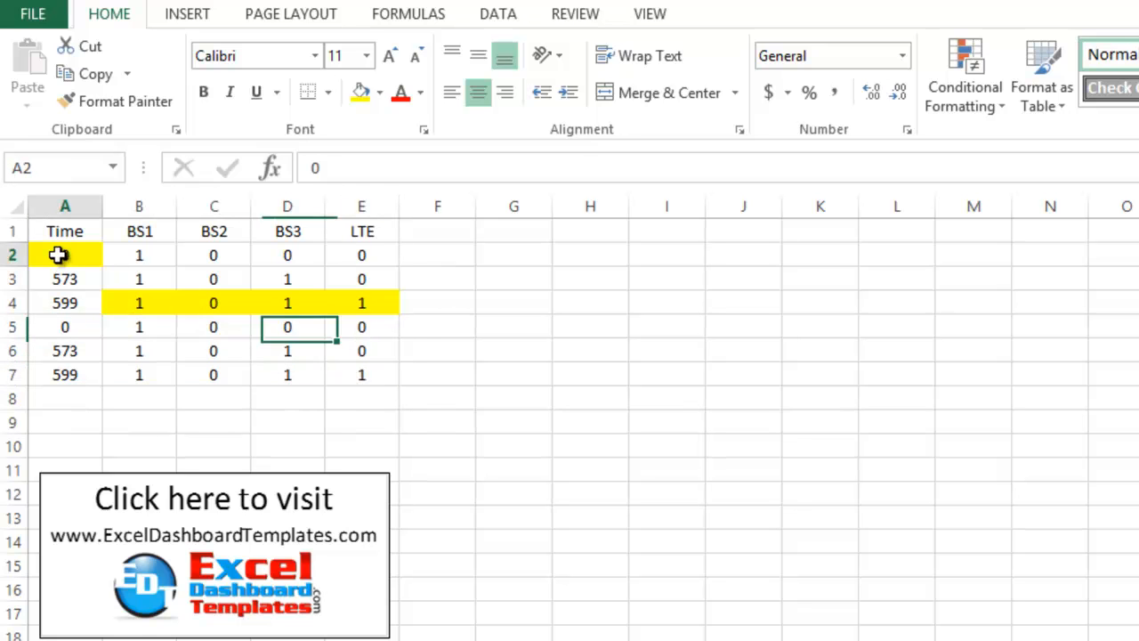
pyautogui.rightClick(58, 255)
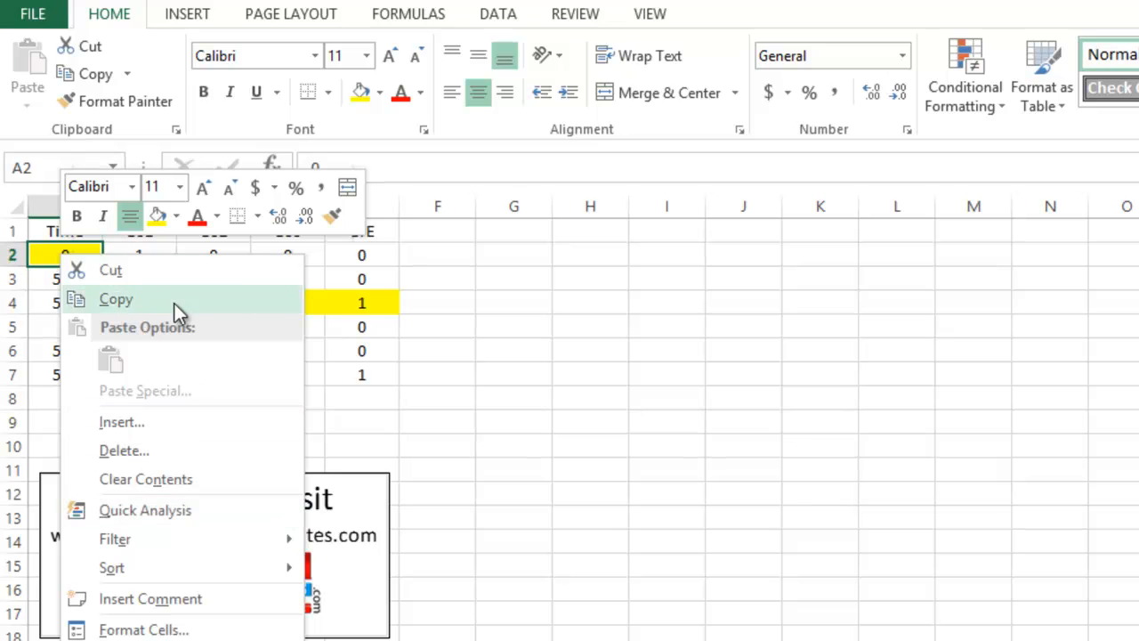
pyautogui.click(192, 449)
pyautogui.click(156, 511)
# - Delete the highlighted cells B4:E4 and shift the cells below them up
pyautogui.moveTo(156, 303); pyautogui.dragTo(365, 304)
pyautogui.rightClick(333, 303)
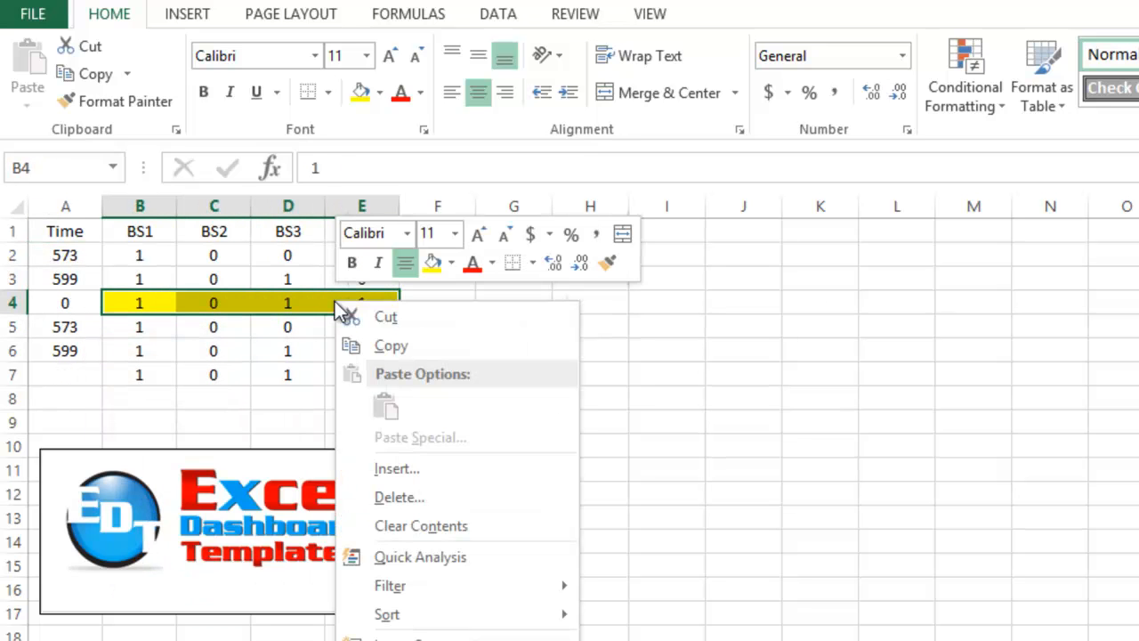
pyautogui.click(383, 497)
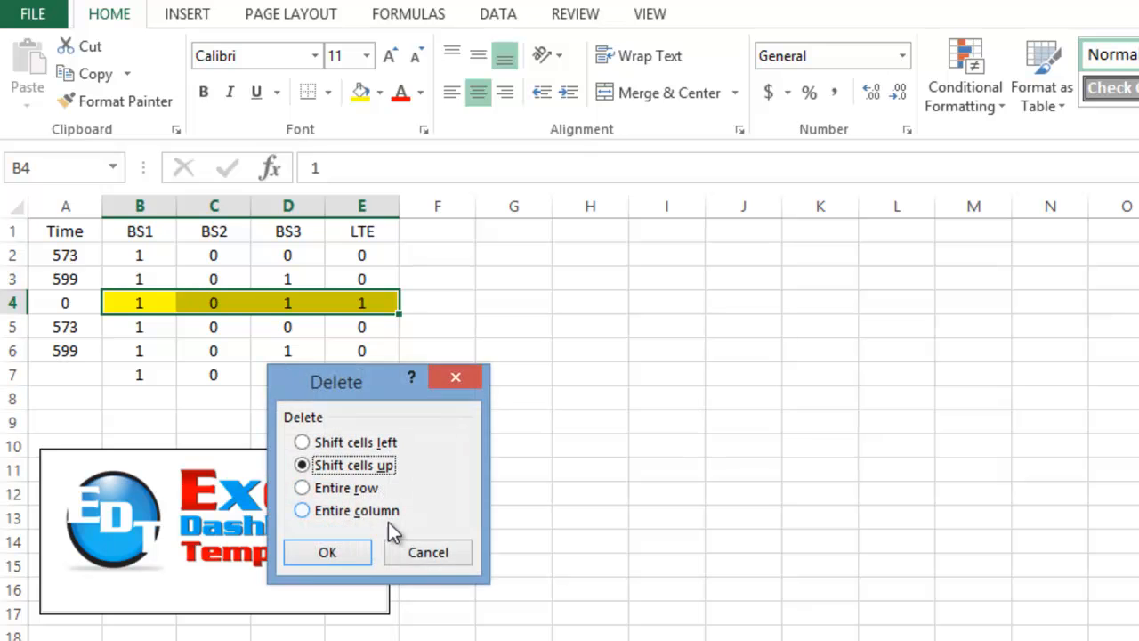
pyautogui.click(351, 550)
pyautogui.click(319, 378)
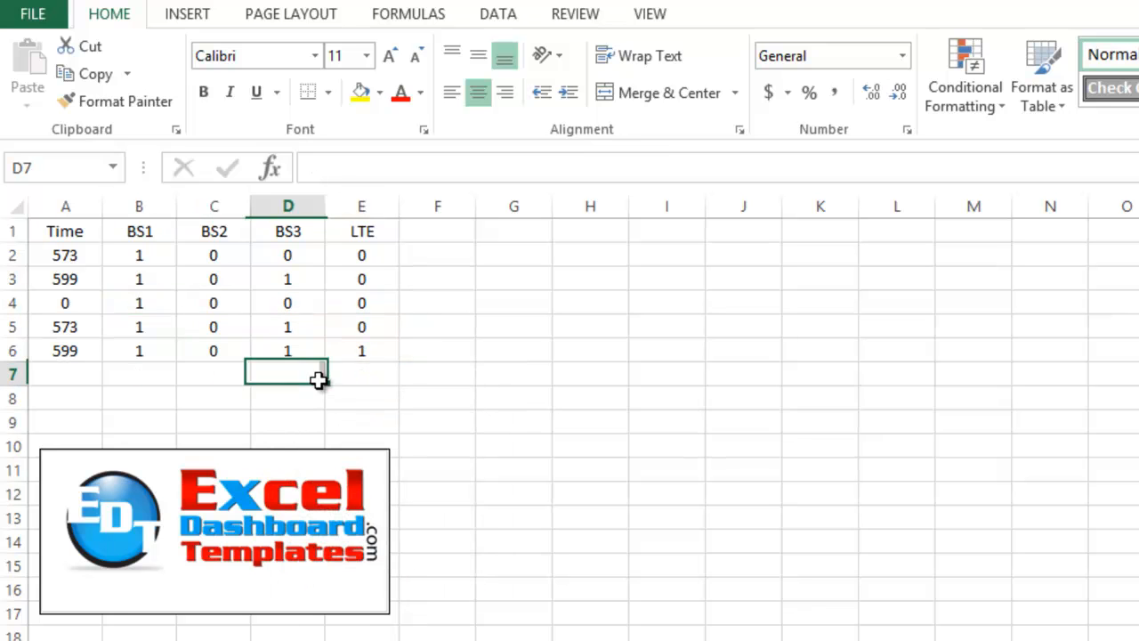
# - Format the Time values in A2:A6 as Short Date and autofit the width of column A
pyautogui.click(202, 329)
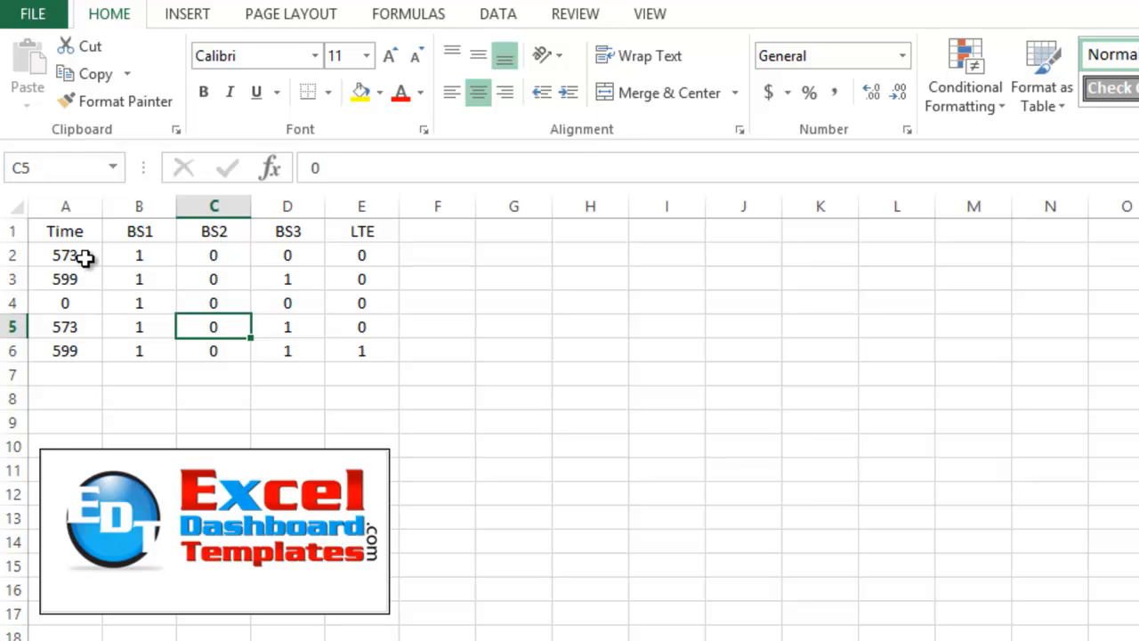
pyautogui.moveTo(85, 256); pyautogui.dragTo(81, 347)
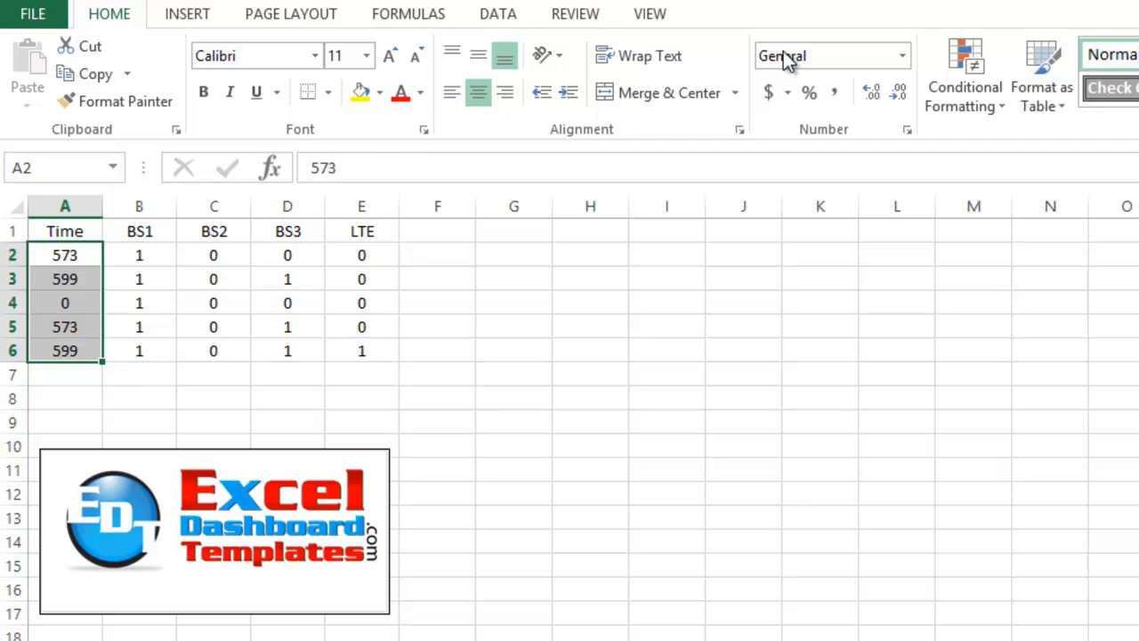
pyautogui.click(902, 58)
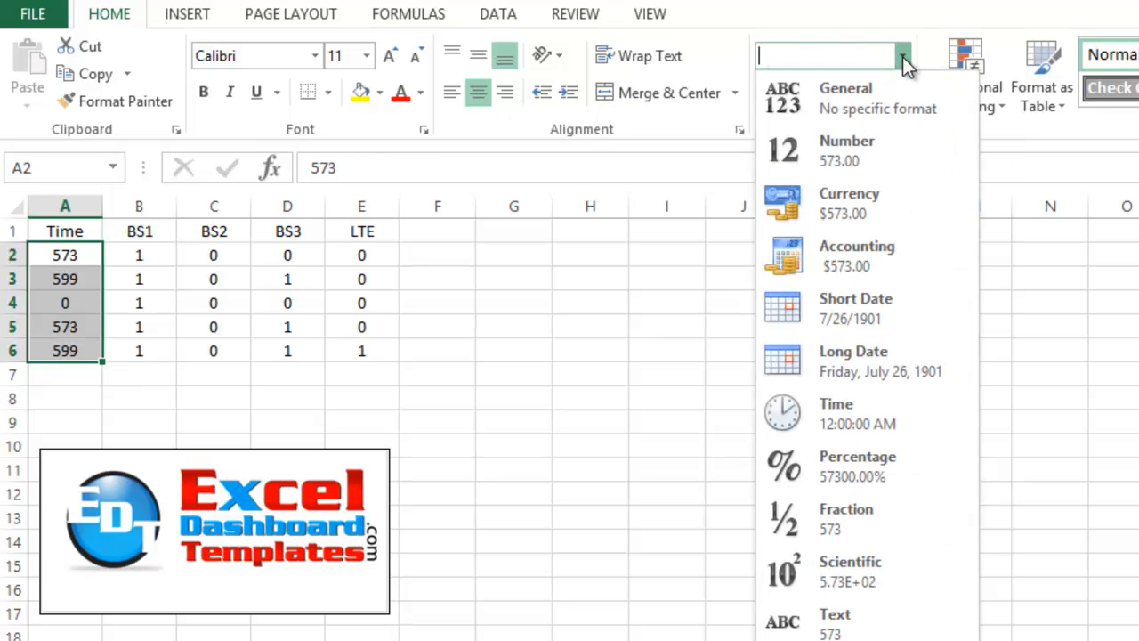
pyautogui.click(847, 313)
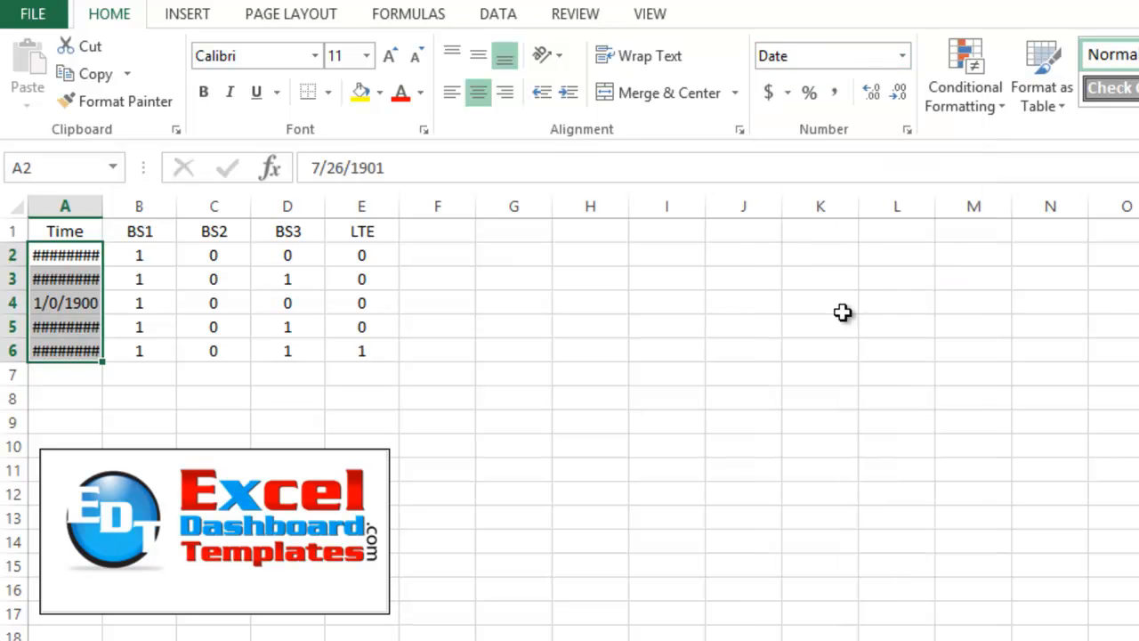
pyautogui.doubleClick(101, 211)
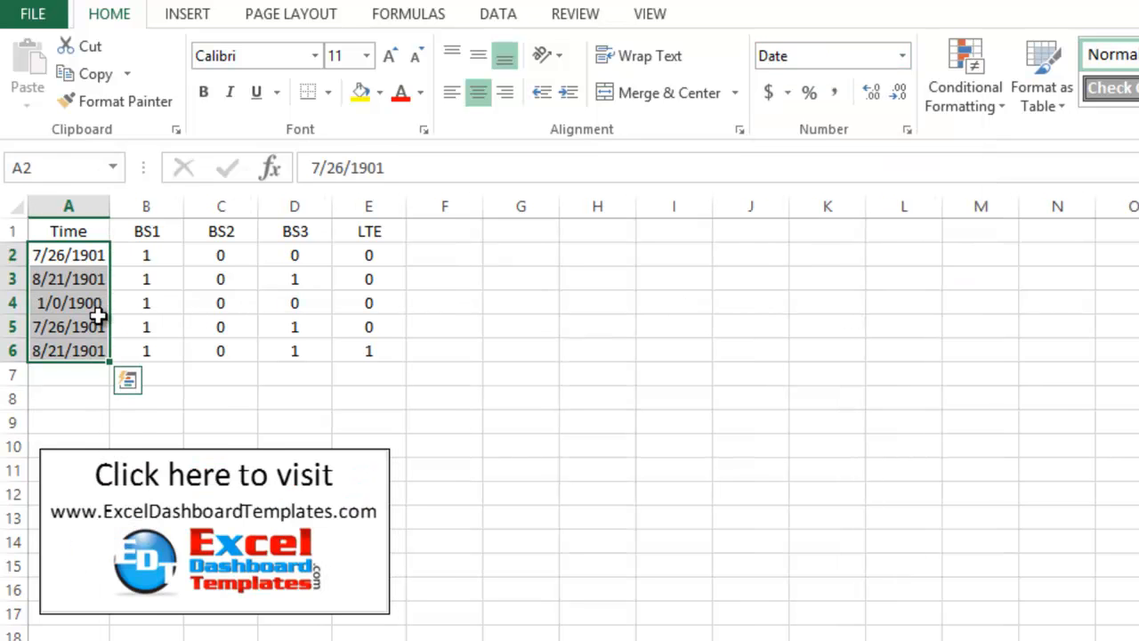
pyautogui.moveTo(79, 254); pyautogui.dragTo(84, 353)
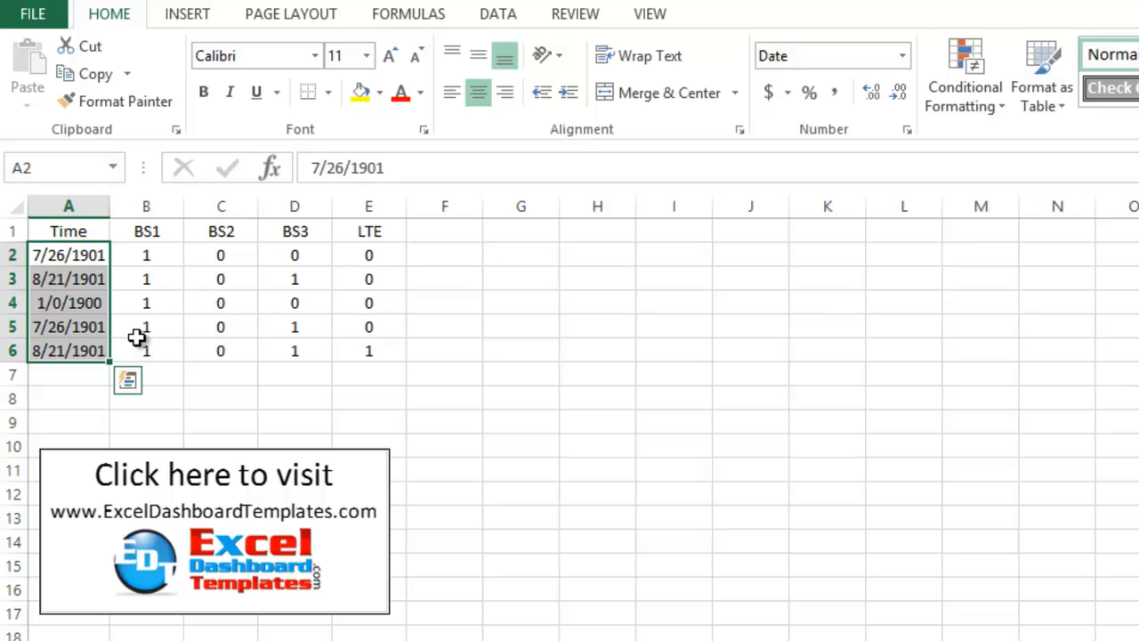
pyautogui.click(141, 334)
pyautogui.click(214, 283)
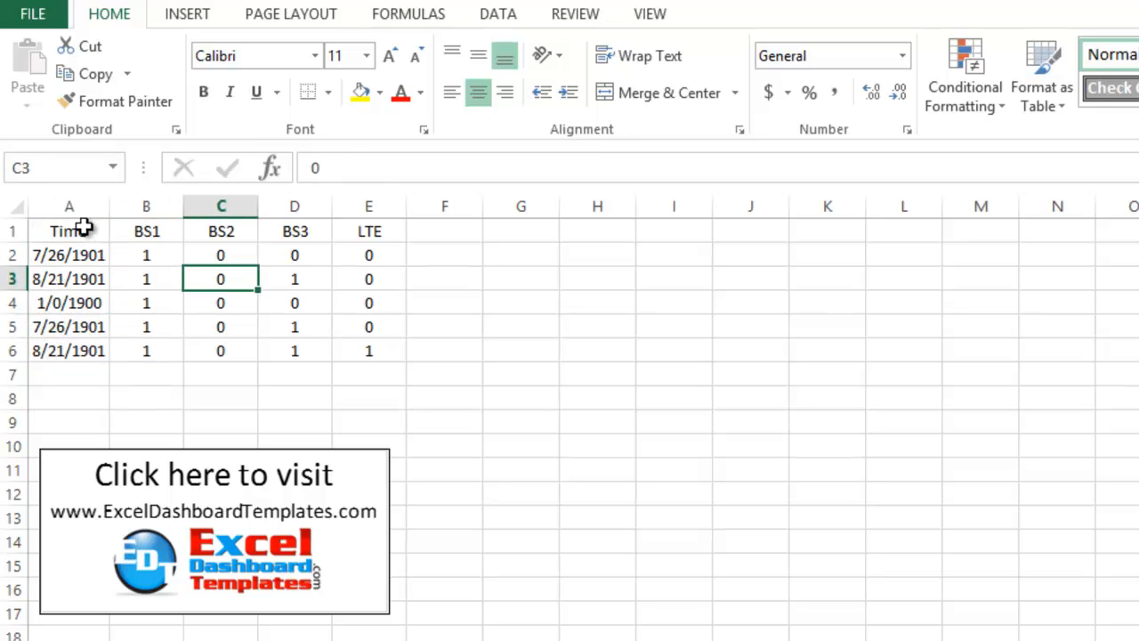
# - Insert a line chart from the data in A1:E6 and move it directly beside the table
pyautogui.moveTo(83, 228); pyautogui.dragTo(354, 349)
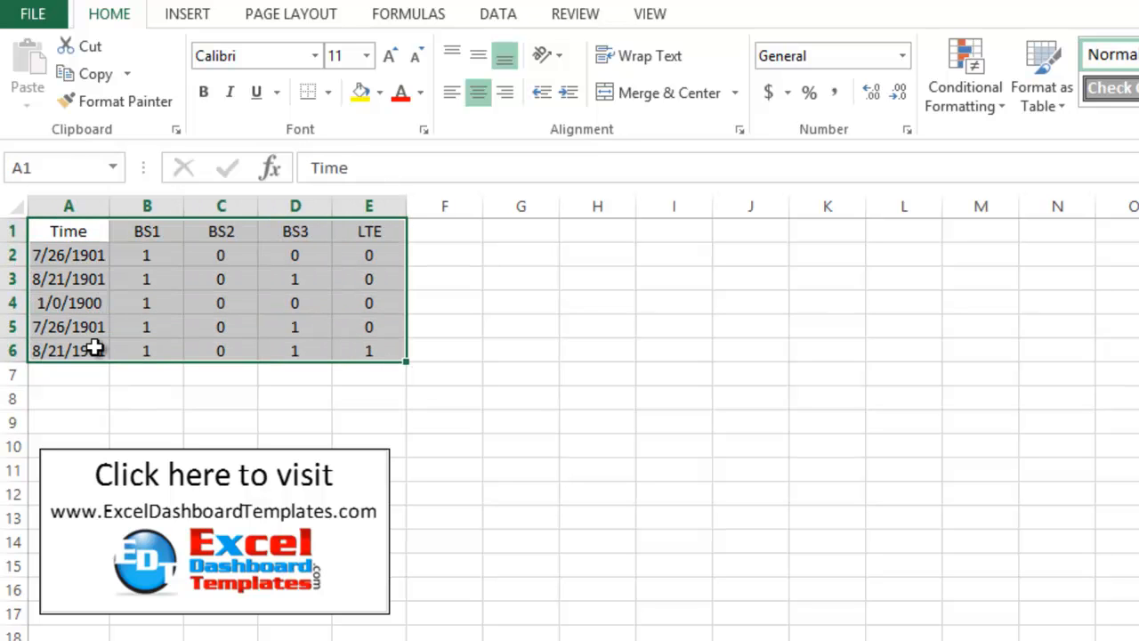
pyautogui.click(188, 15)
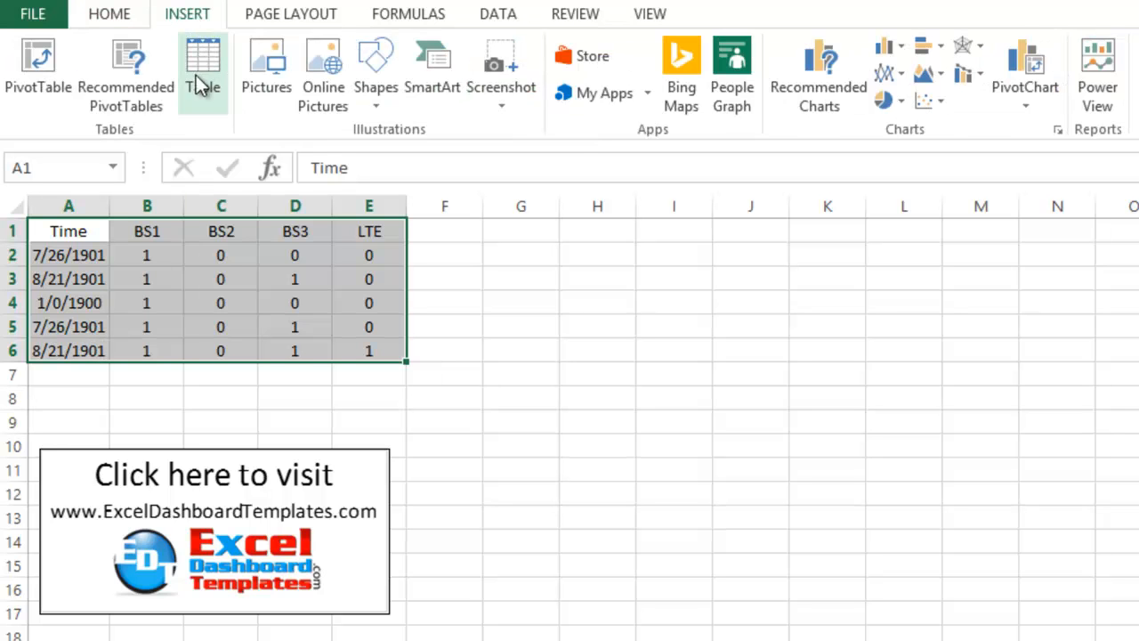
pyautogui.click(884, 78)
pyautogui.click(888, 140)
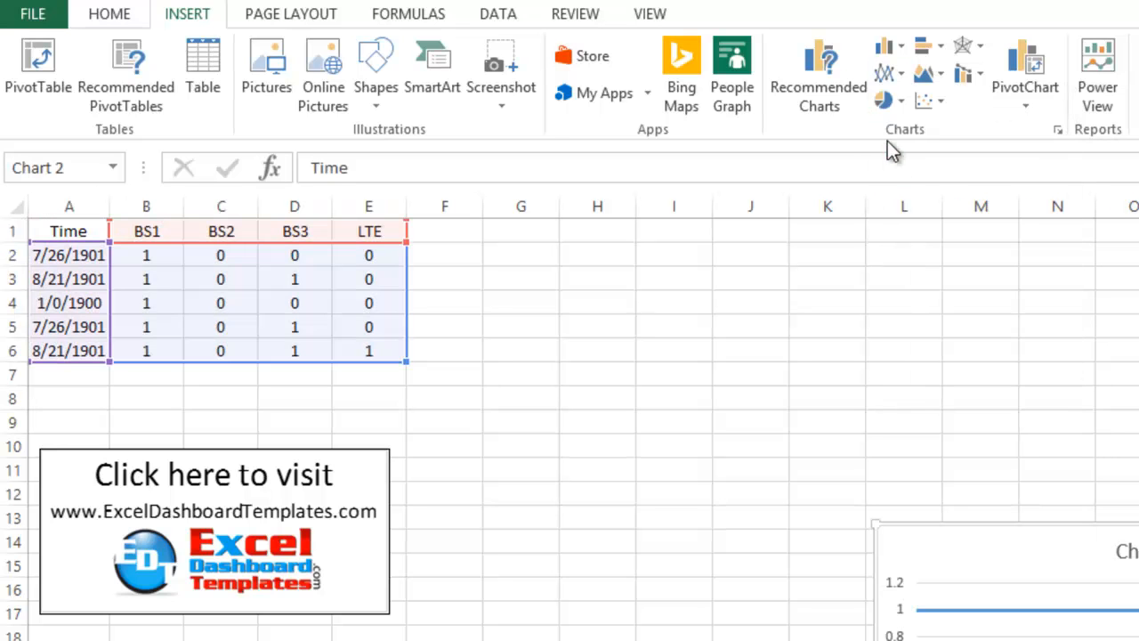
pyautogui.moveTo(1018, 574); pyautogui.dragTo(549, 239)
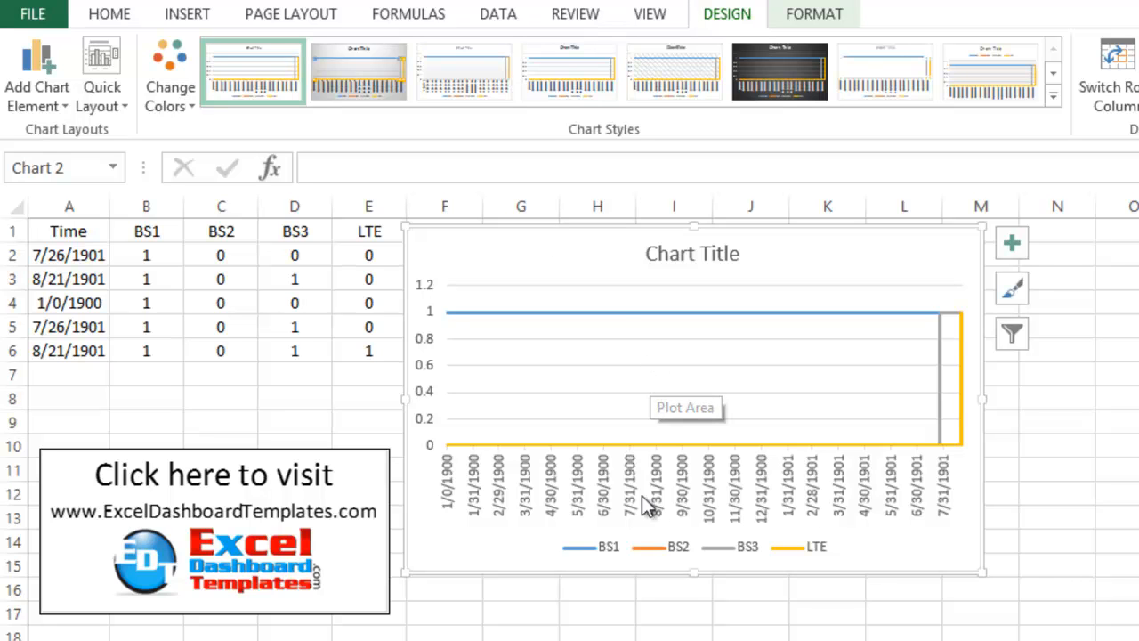
# - Delete the BS1 and BS3 series from the line chart
pyautogui.click(652, 311)
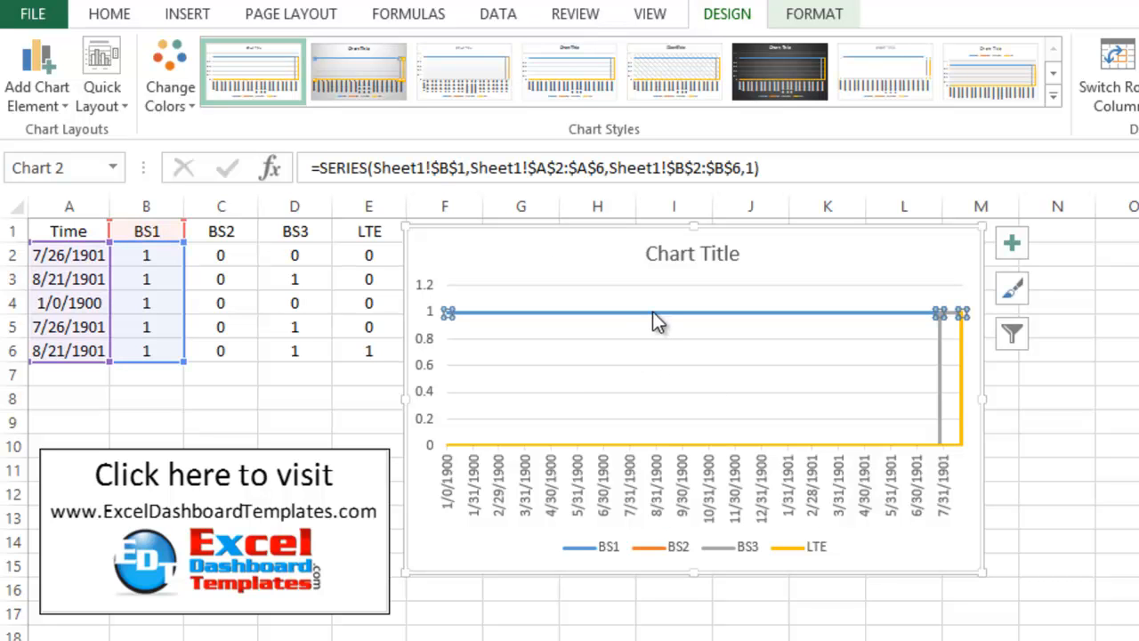
pyautogui.press('Delete')
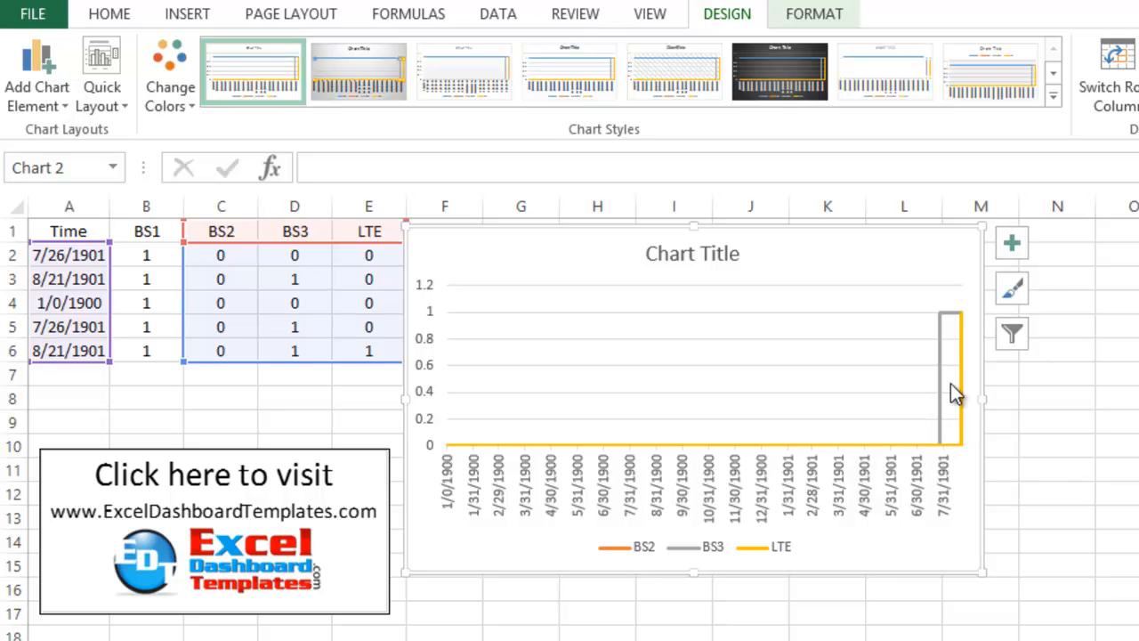
pyautogui.click(941, 390)
pyautogui.press('Delete')
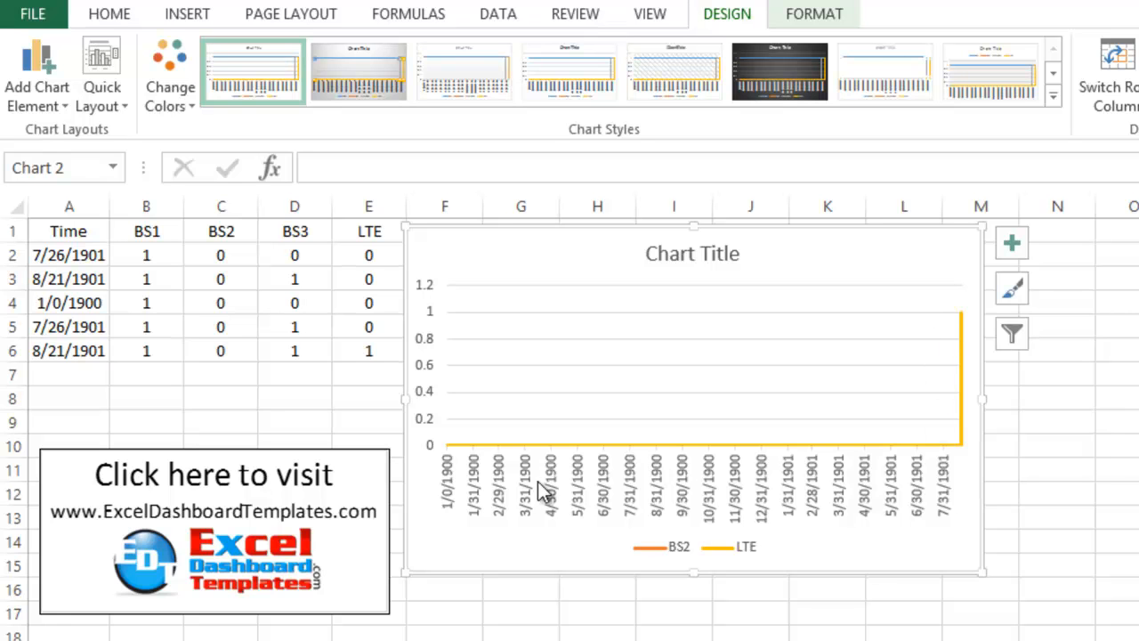
# - Try the Text axis type on the chart's horizontal axis, then set it to Date axis
pyautogui.click(485, 485)
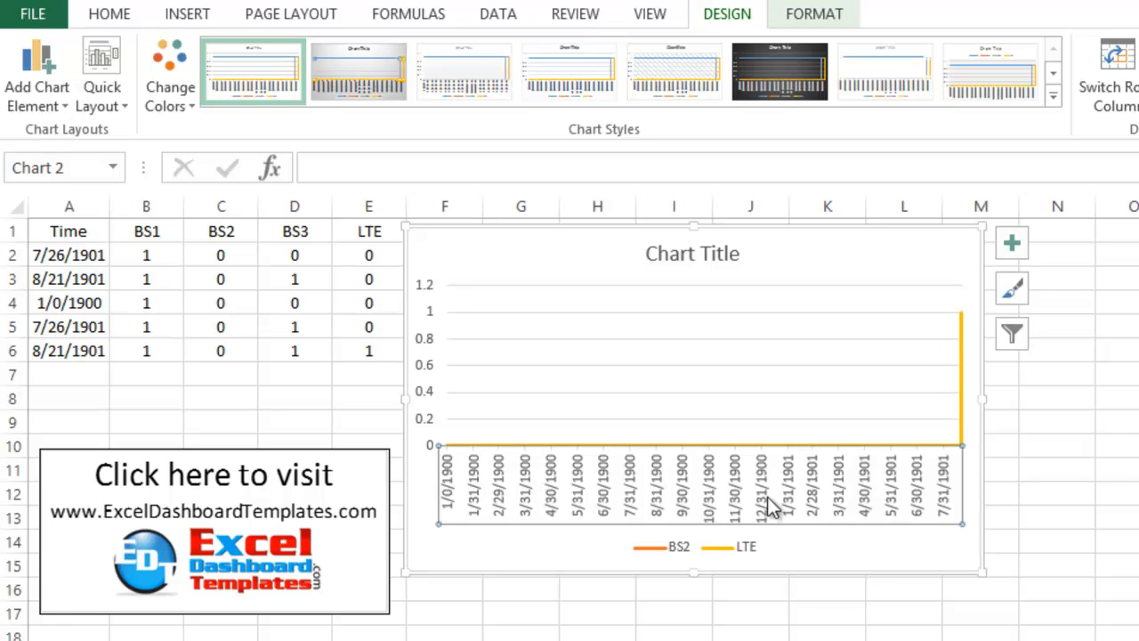
pyautogui.rightClick(474, 472)
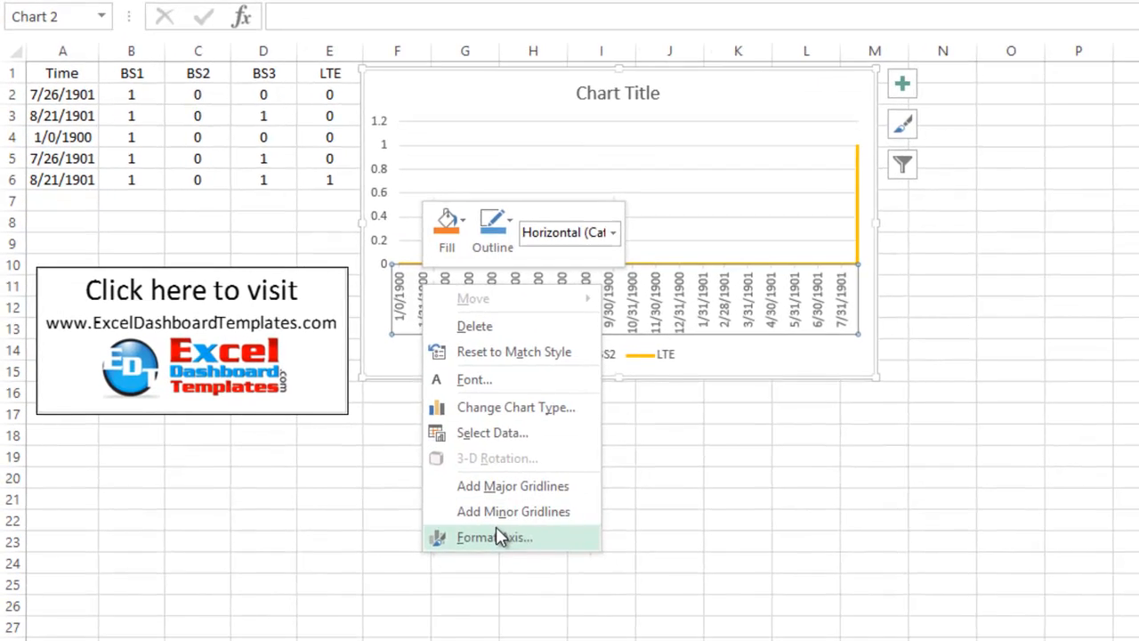
pyautogui.click(497, 534)
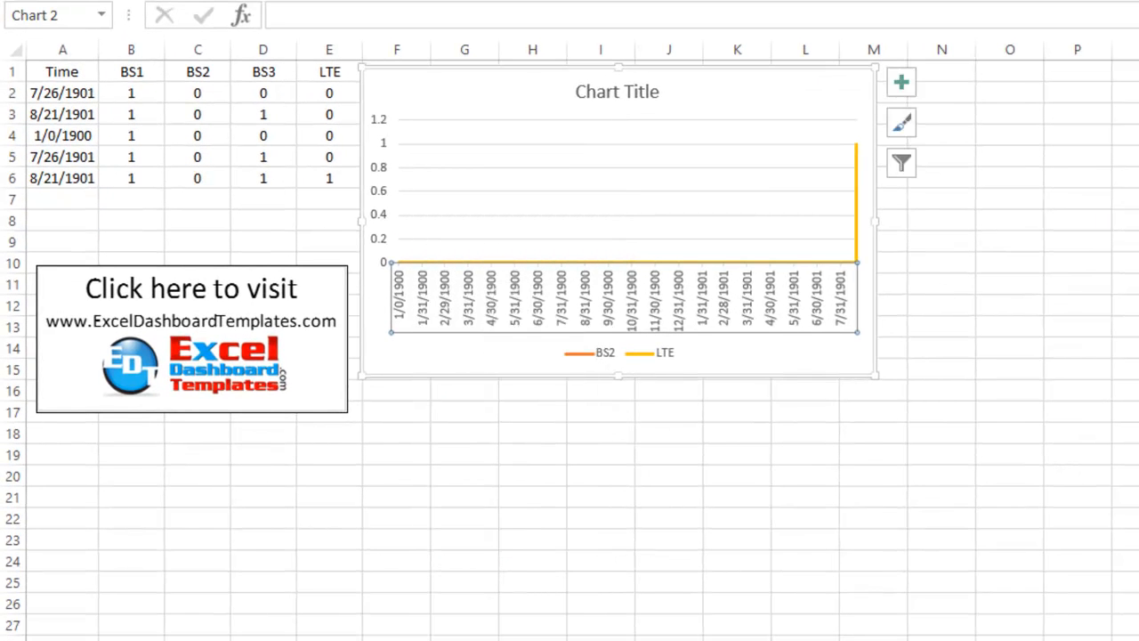
pyautogui.moveTo(967, 119); pyautogui.dragTo(677, 140)
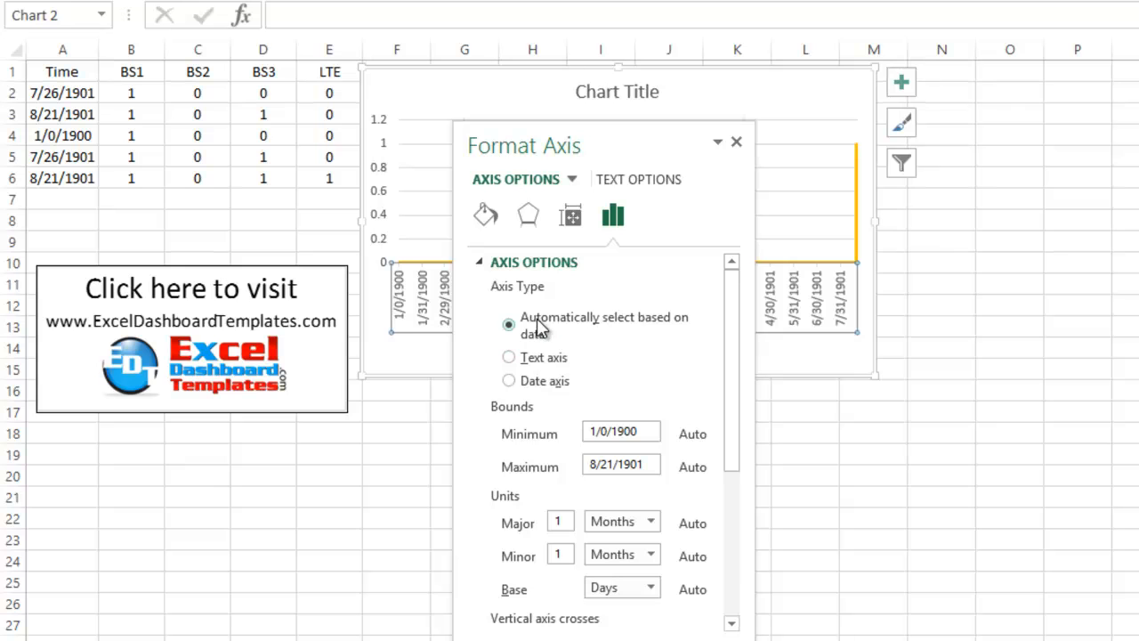
pyautogui.moveTo(628, 132); pyautogui.dragTo(1053, 40)
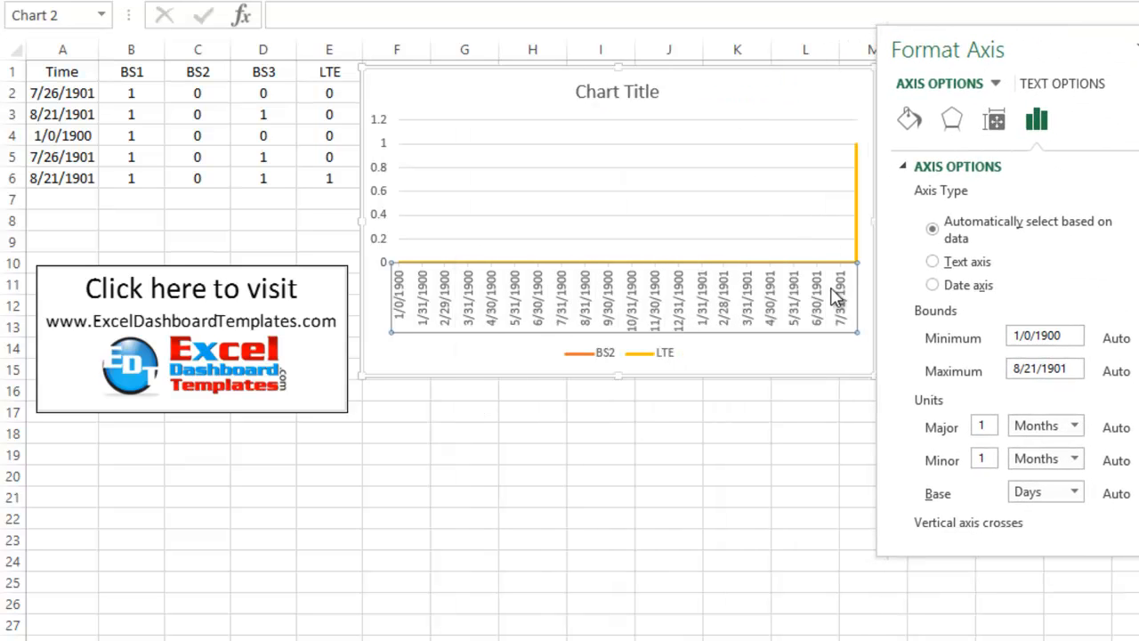
pyautogui.click(974, 264)
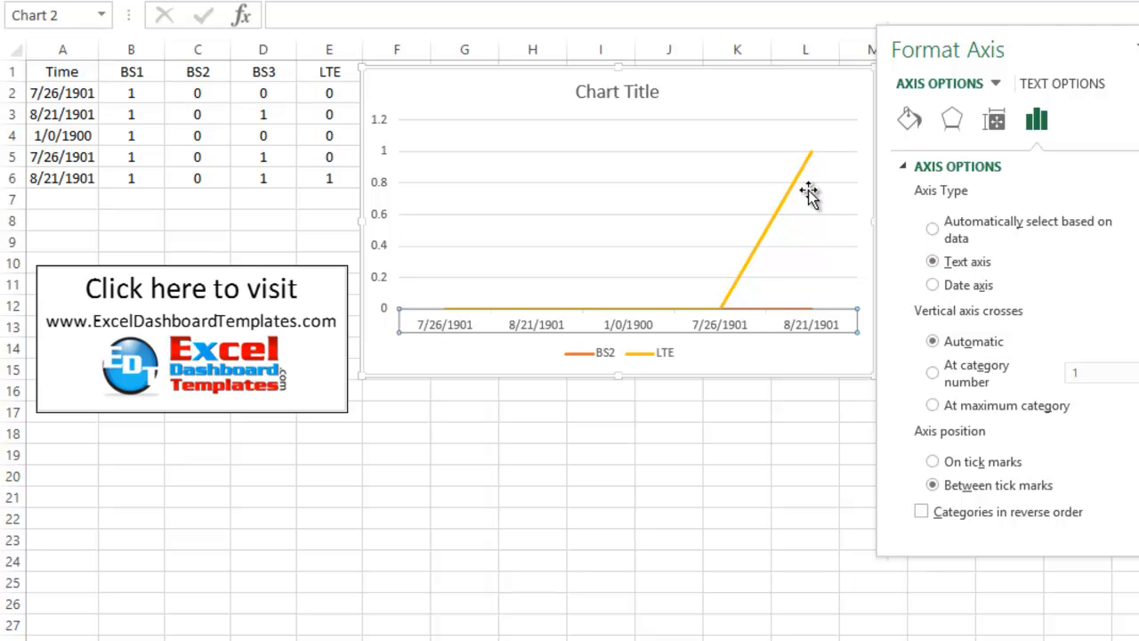
pyautogui.click(944, 288)
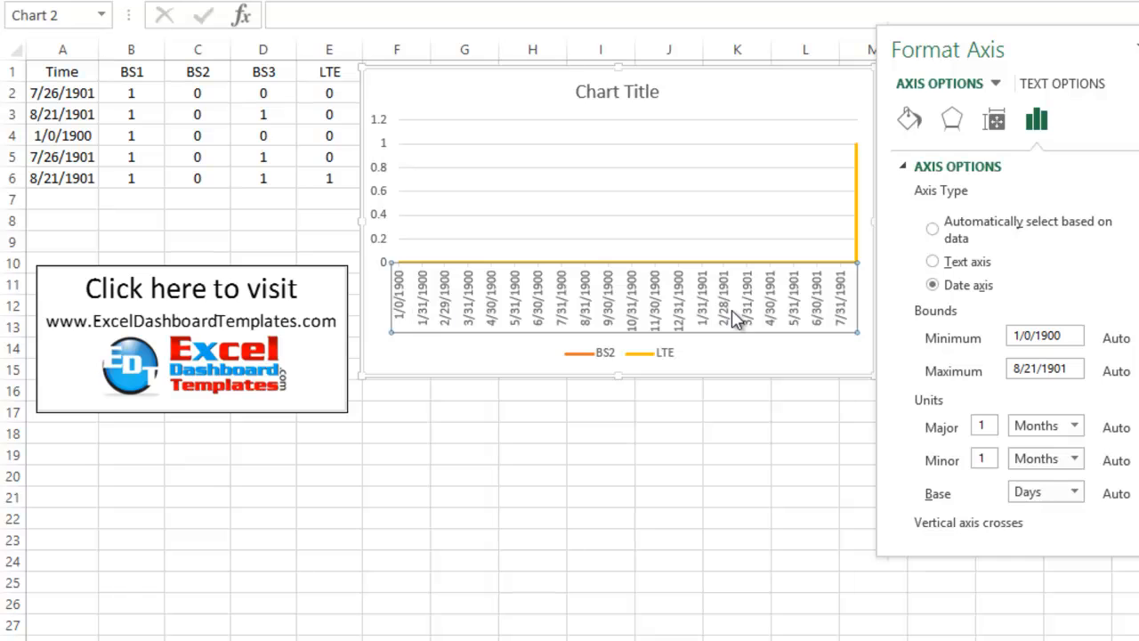
# - Change the number format category of the horizontal axis labels to Custom, using the format #,##0;-#,##0
pyautogui.click(901, 168)
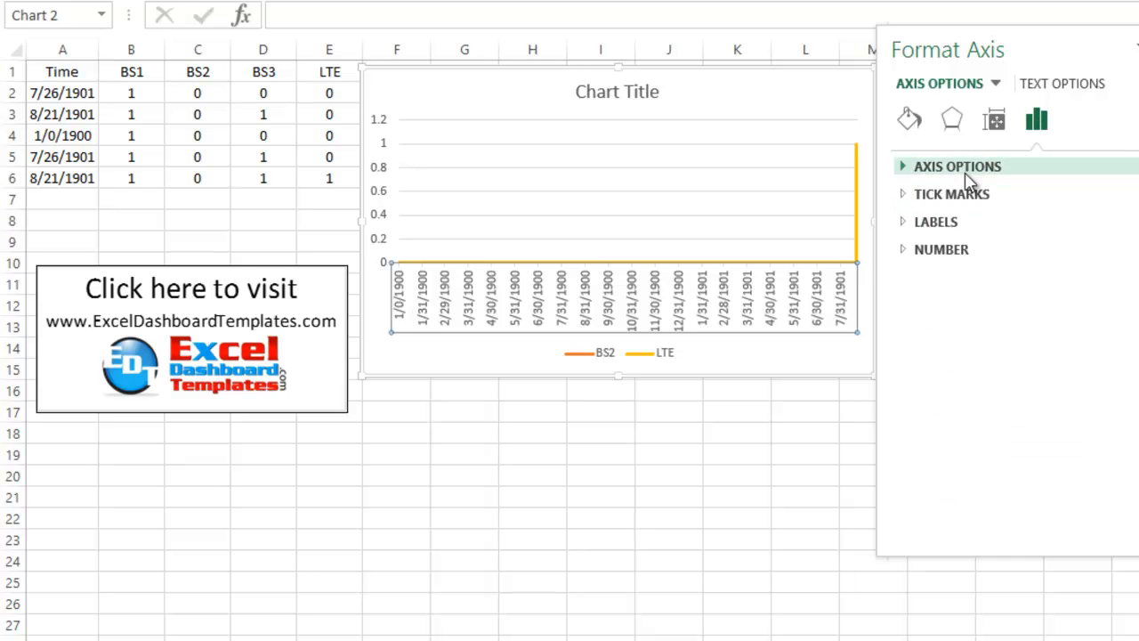
pyautogui.click(903, 251)
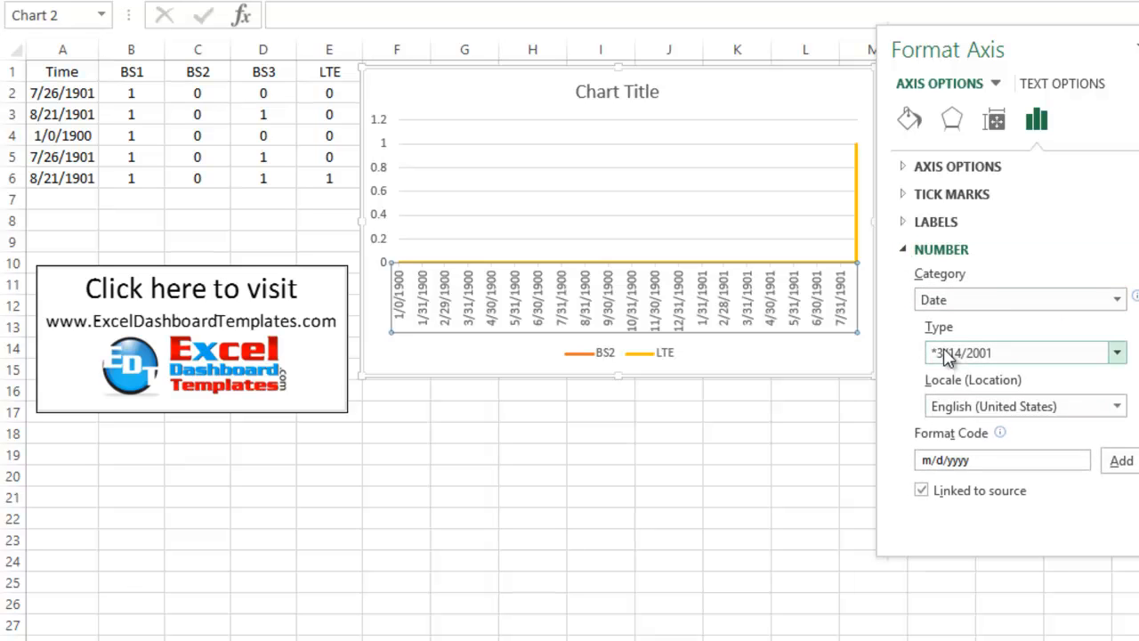
pyautogui.click(968, 303)
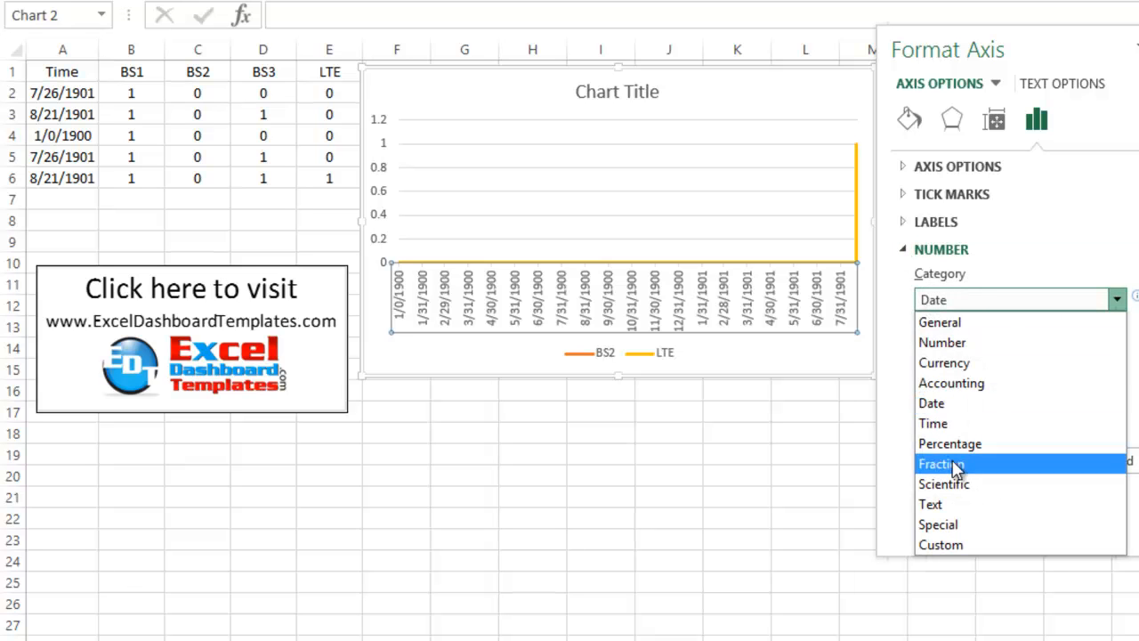
pyautogui.click(963, 546)
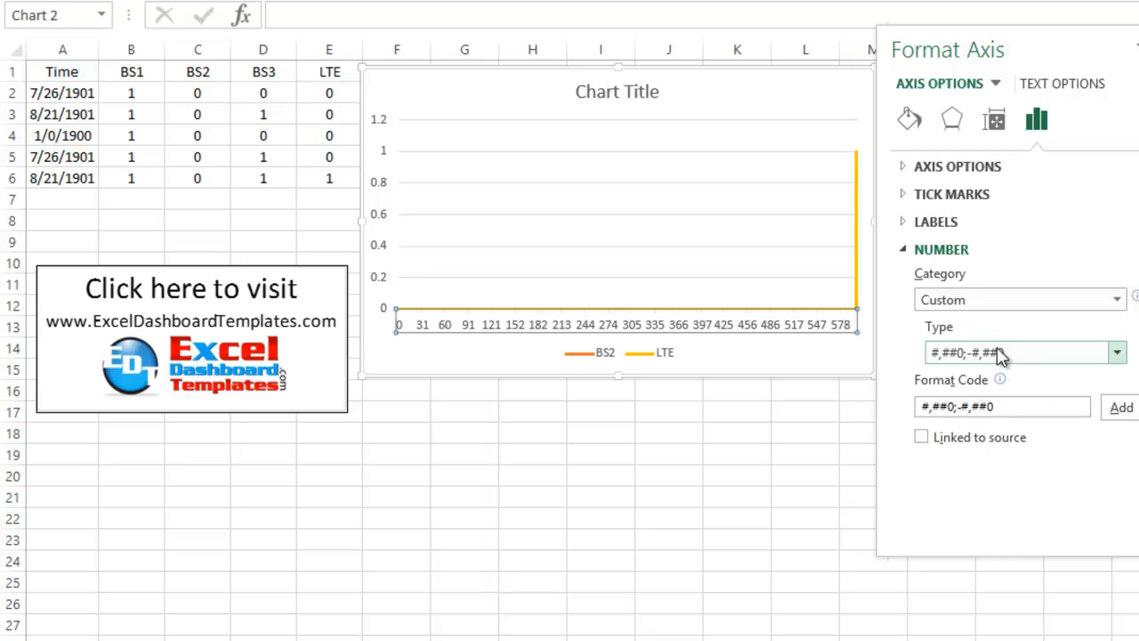
# - Add the custom number format ##0 to the horizontal axis labels
pyautogui.click(1117, 354)
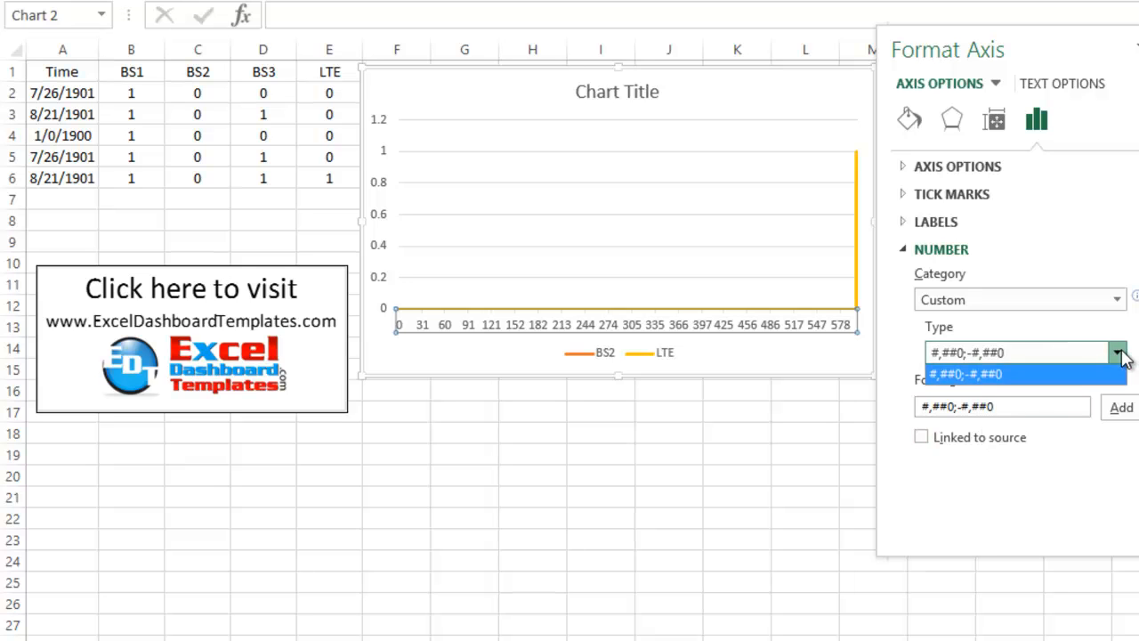
pyautogui.click(1011, 407)
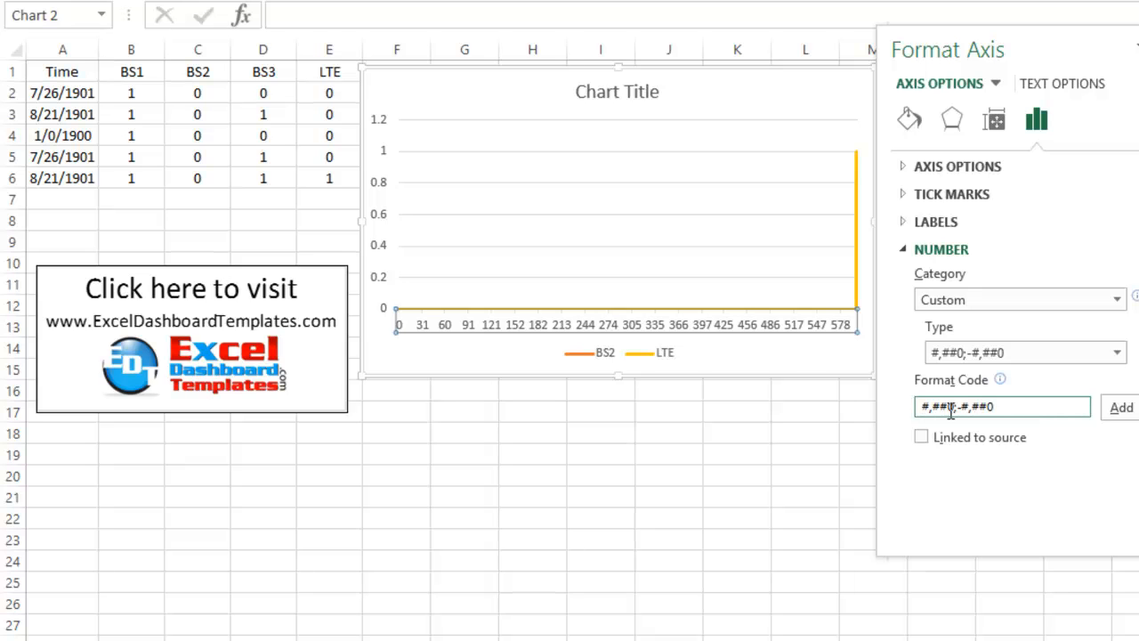
pyautogui.moveTo(994, 406); pyautogui.dragTo(917, 406)
pyautogui.write('3')
pyautogui.click(1120, 410)
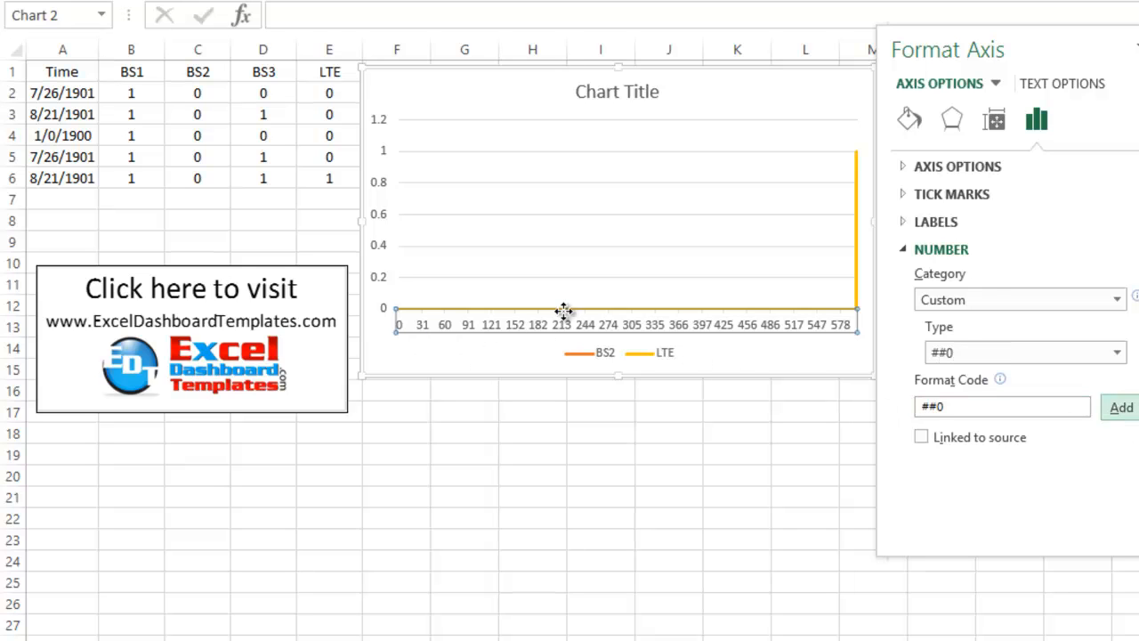
pyautogui.click(742, 344)
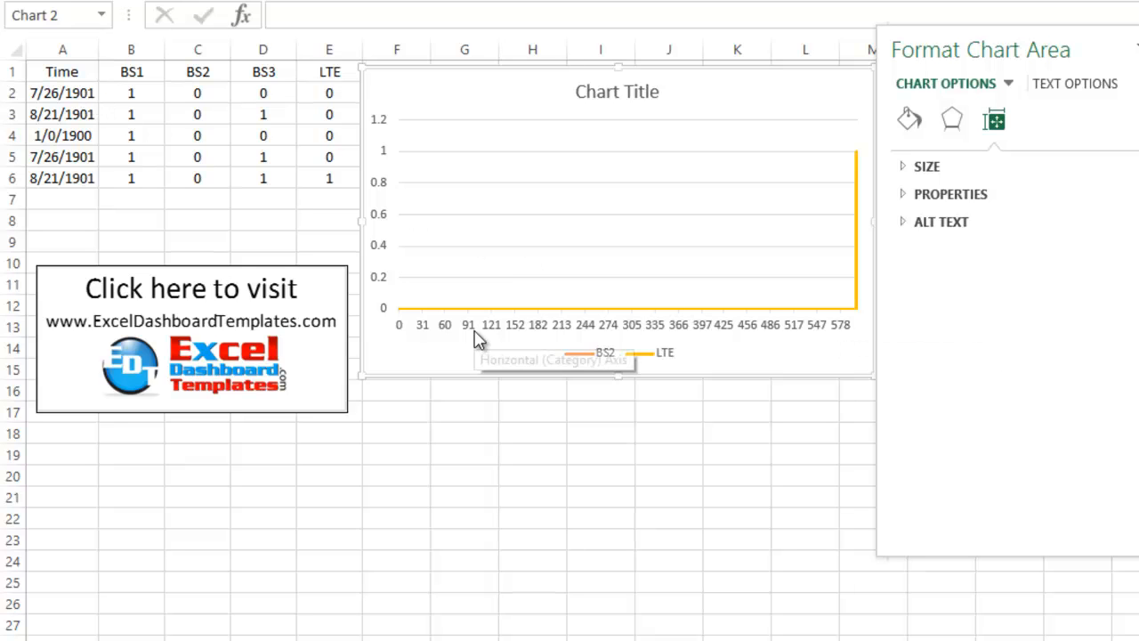
pyautogui.click(481, 168)
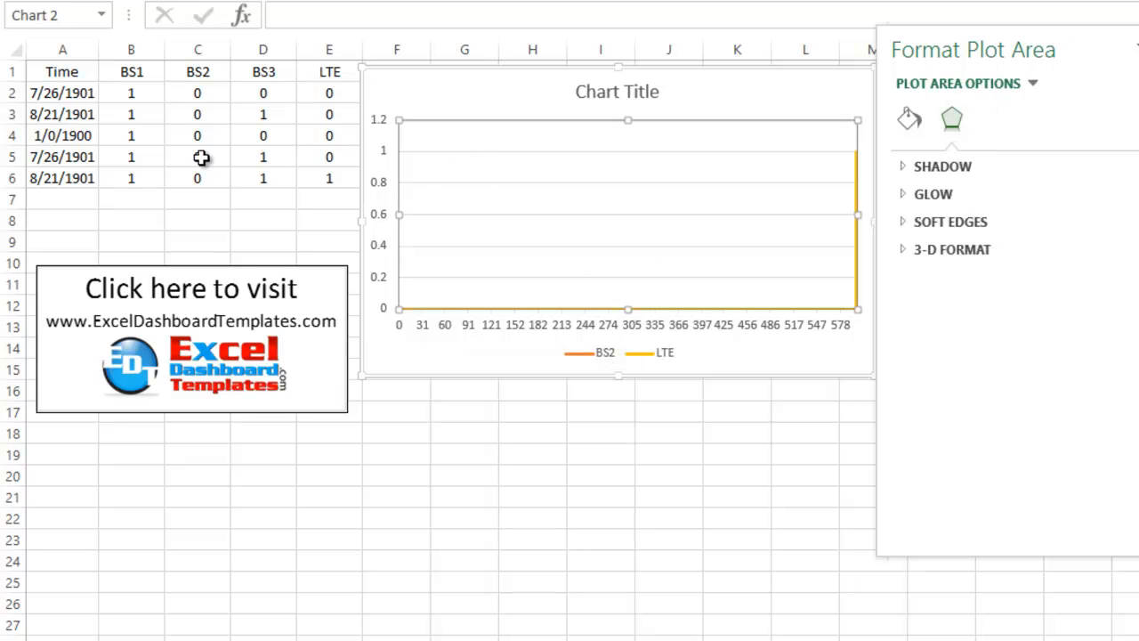
pyautogui.click(202, 157)
pyautogui.click(317, 132)
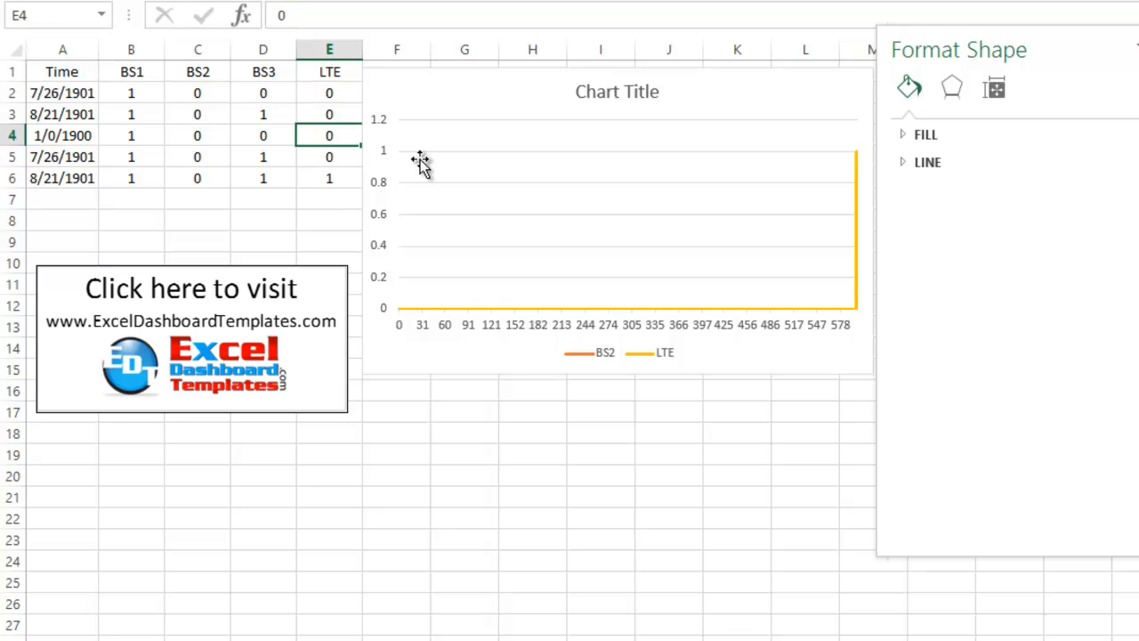
# - Set the maximum bound of the chart's horizontal date axis to 8/21/1902
pyautogui.click(818, 327)
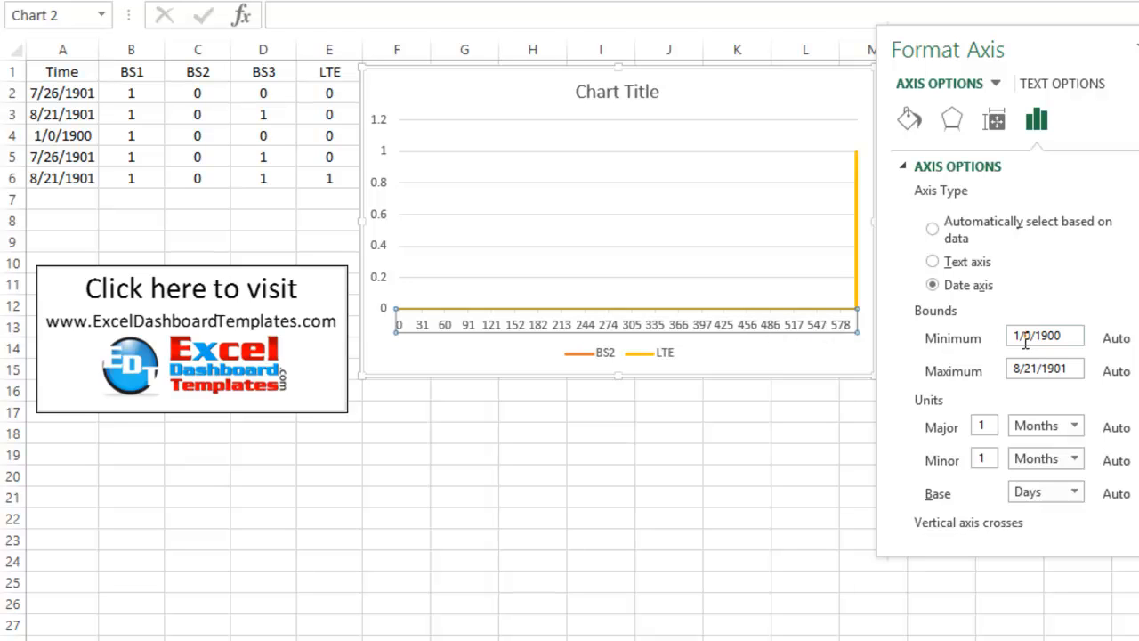
pyautogui.rightClick(1066, 370)
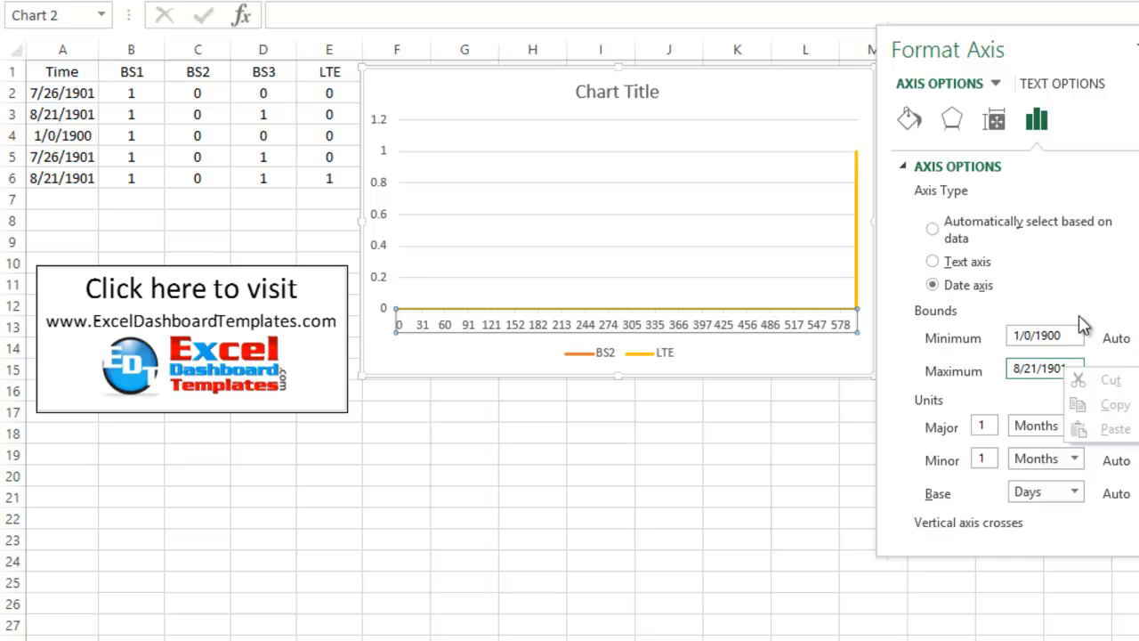
pyautogui.click(1052, 368)
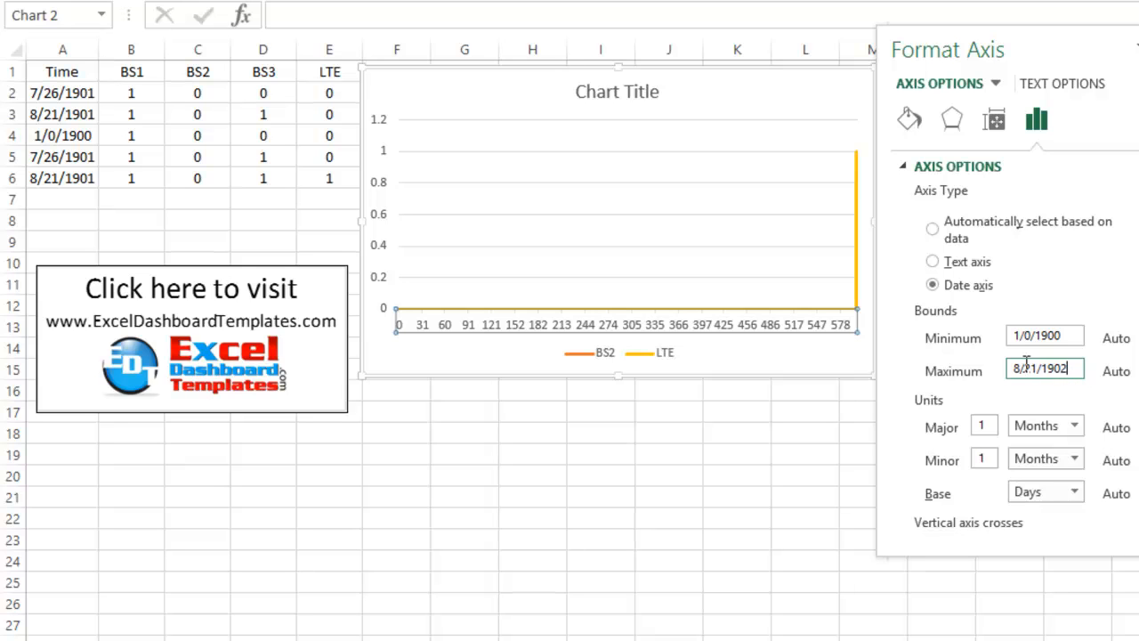
pyautogui.write('2')
pyautogui.press('Return')
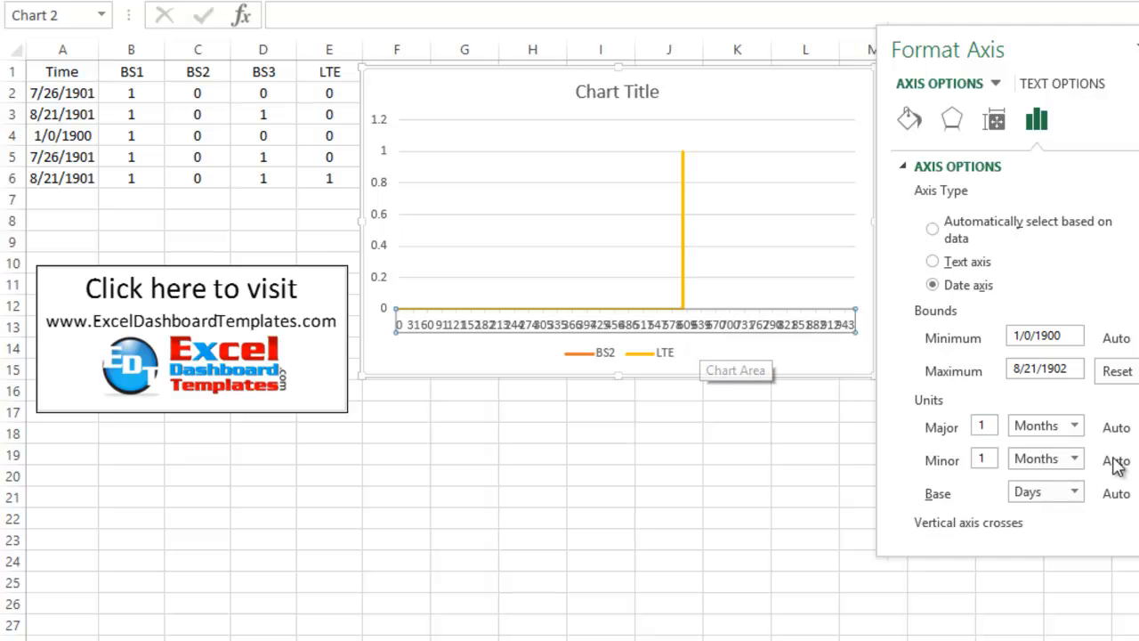
# - Set the horizontal axis major unit to Years and close the axis formatting options
pyautogui.scroll(-2, 1014, 347)
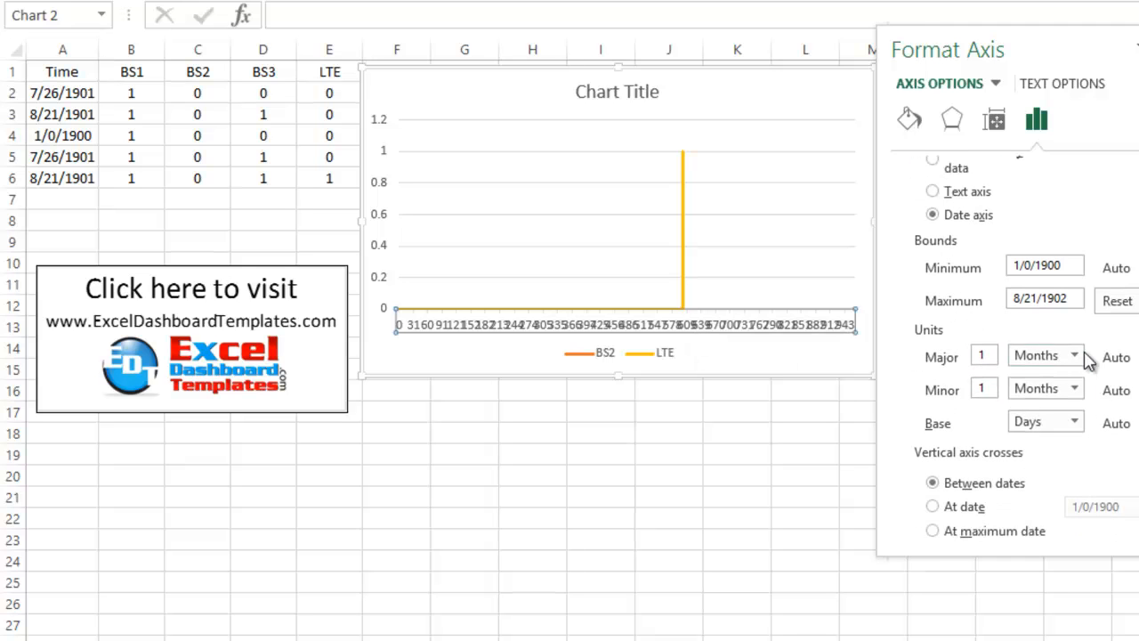
pyautogui.click(1075, 356)
pyautogui.click(1050, 418)
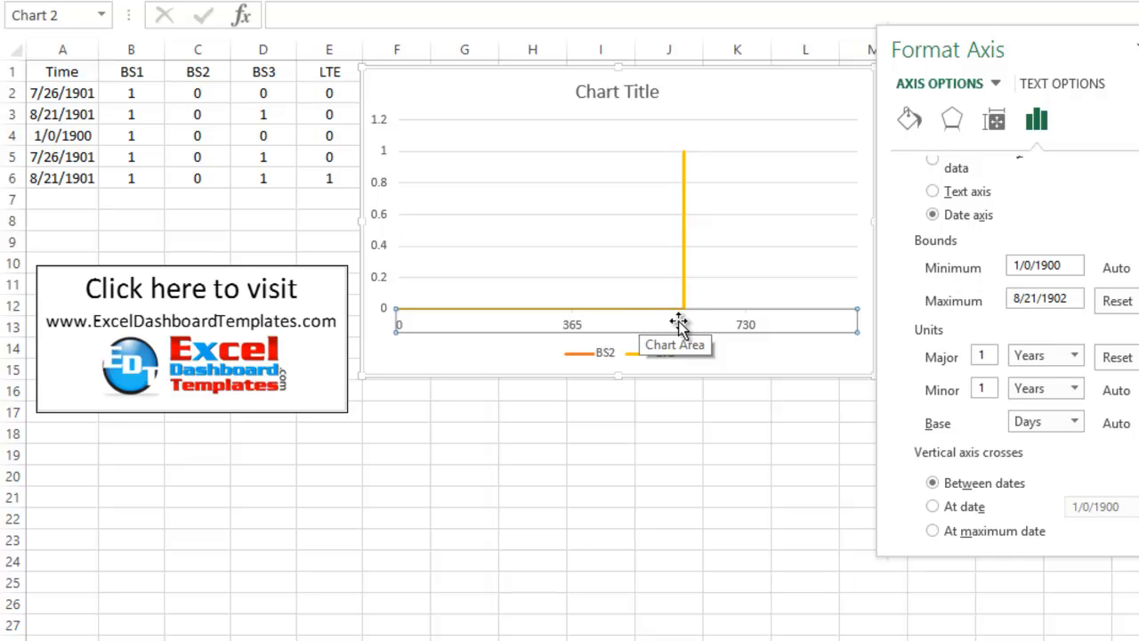
pyautogui.click(1138, 48)
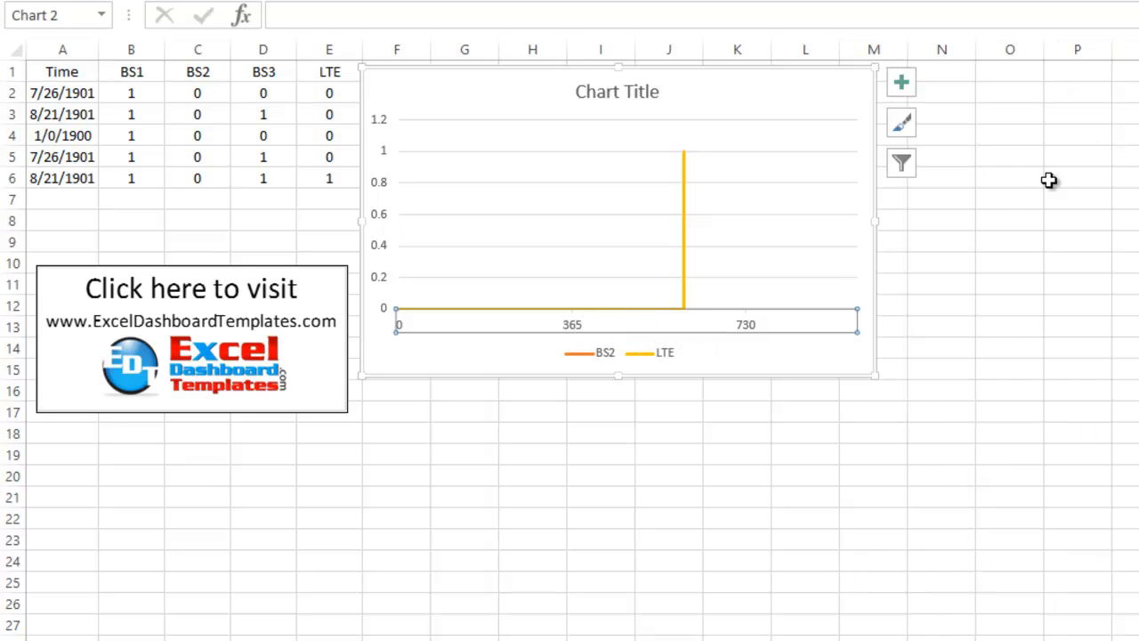
pyautogui.click(772, 107)
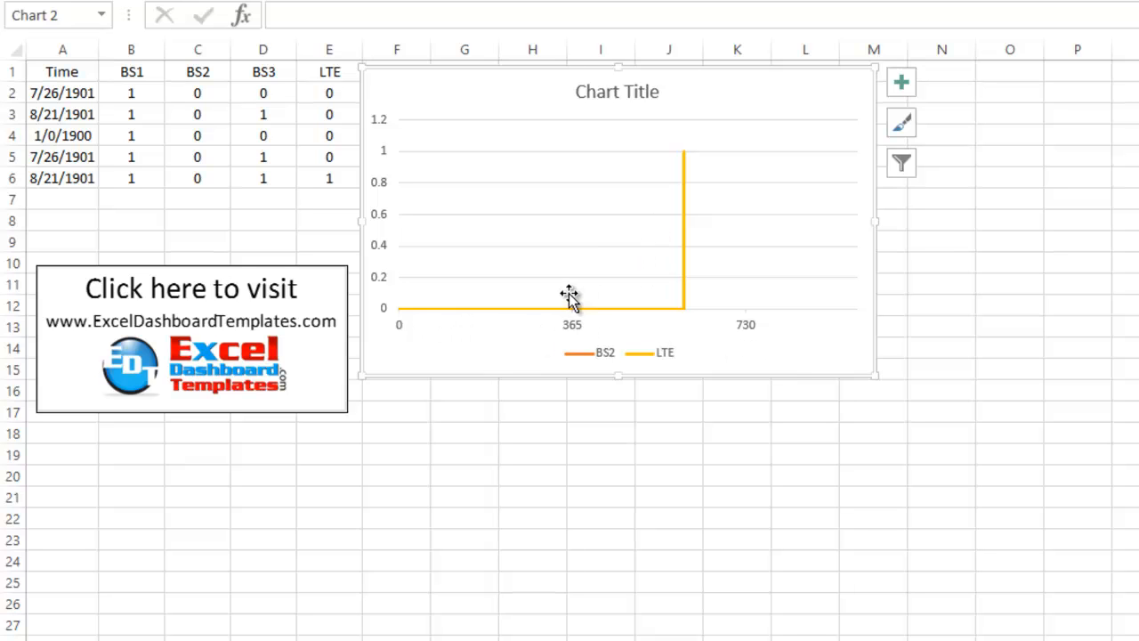
pyautogui.moveTo(683, 288)
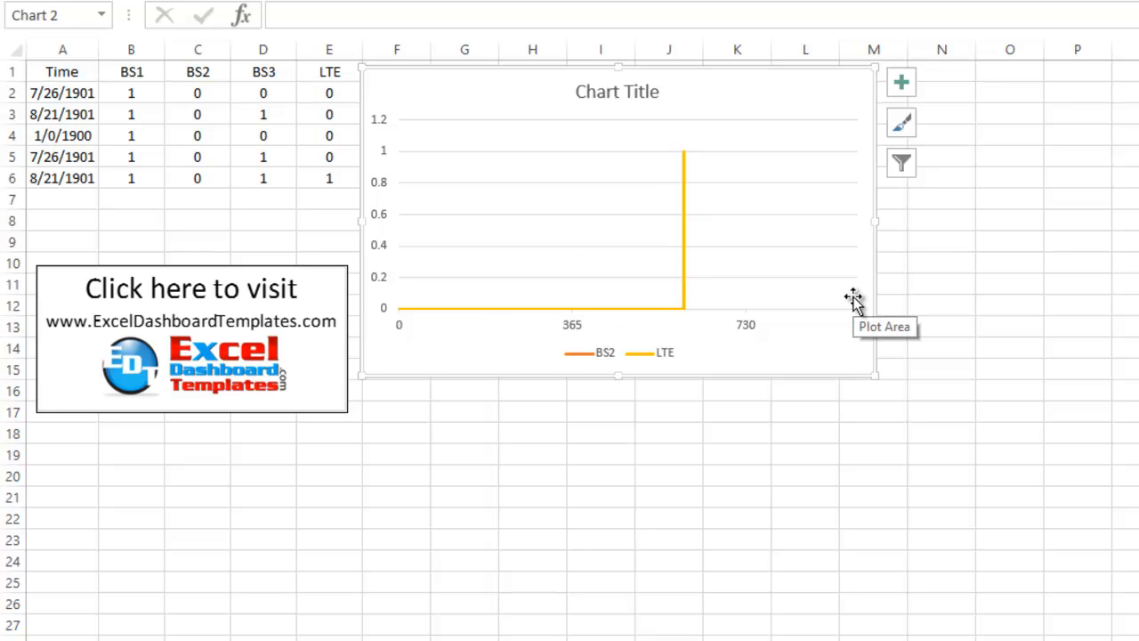
pyautogui.click(665, 413)
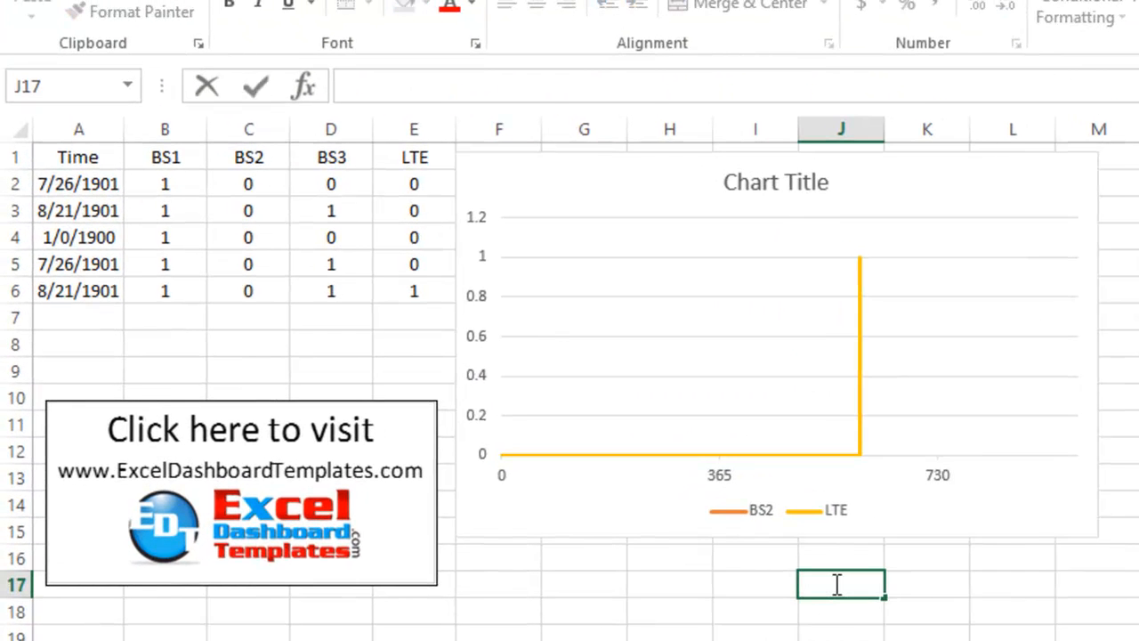
pyautogui.press('Return')
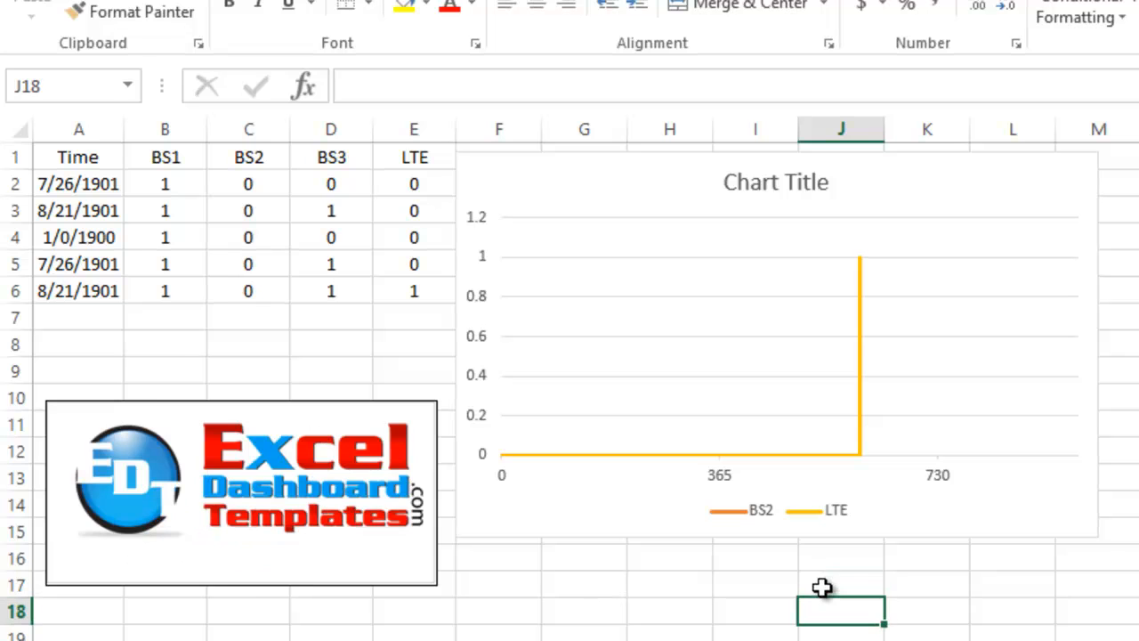